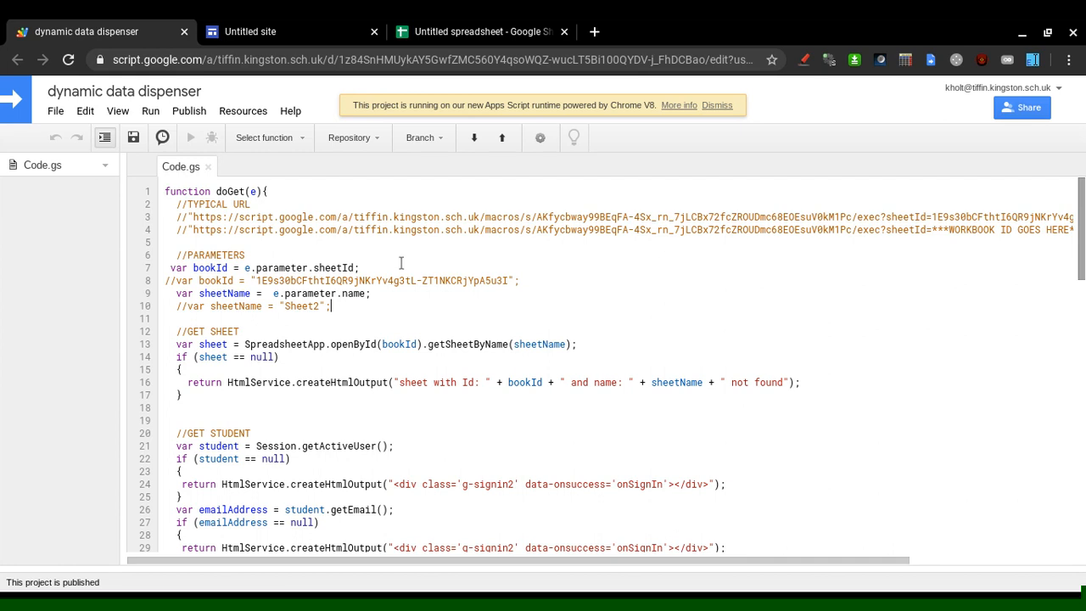
Review the student score spreadsheet, from student 3 down to student 14, then return to the script.
left_click(475, 32)
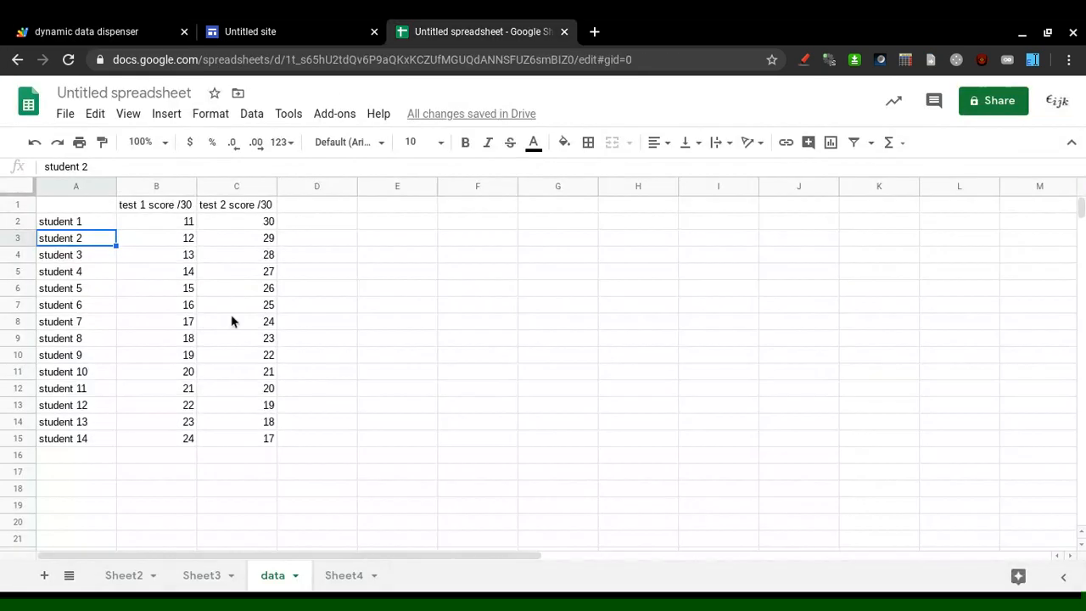
left_click(74, 263)
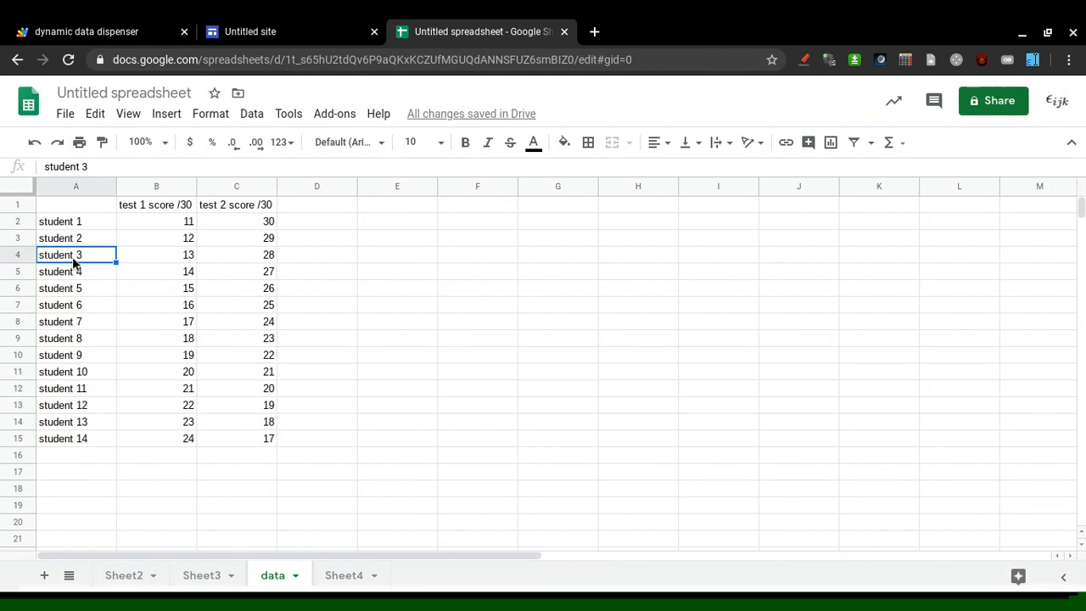
key("shift+Right")
key("shift+Right")
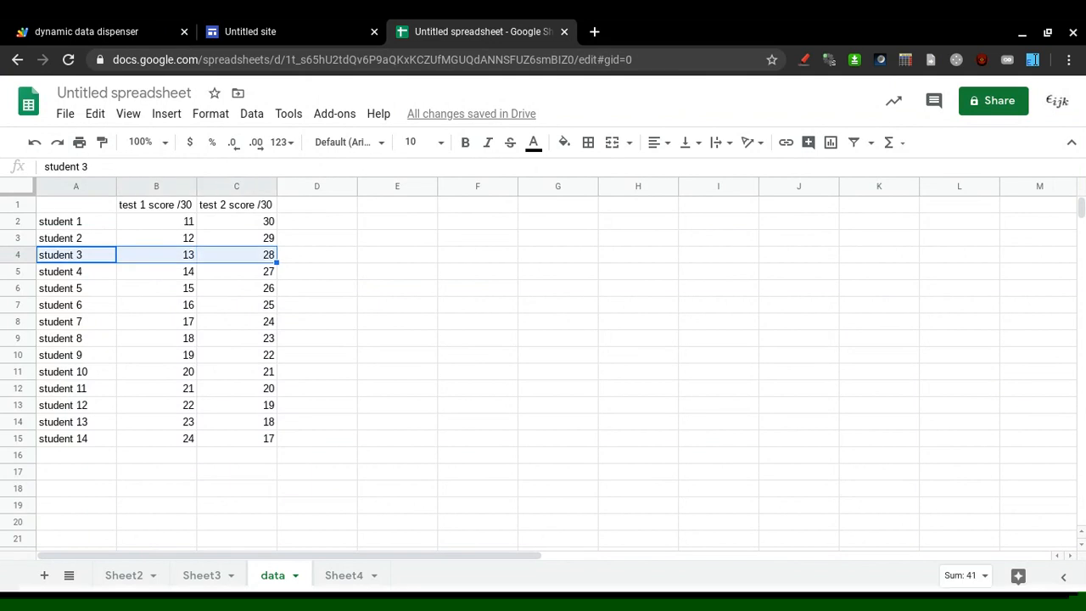
key("shift+Left")
key("shift+Left")
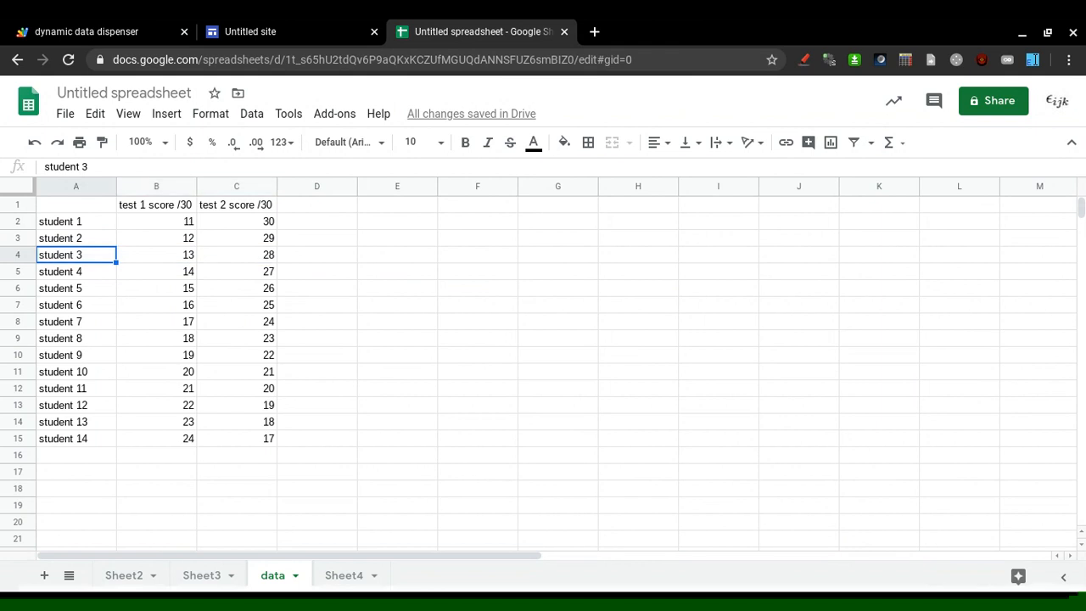
left_click(61, 277)
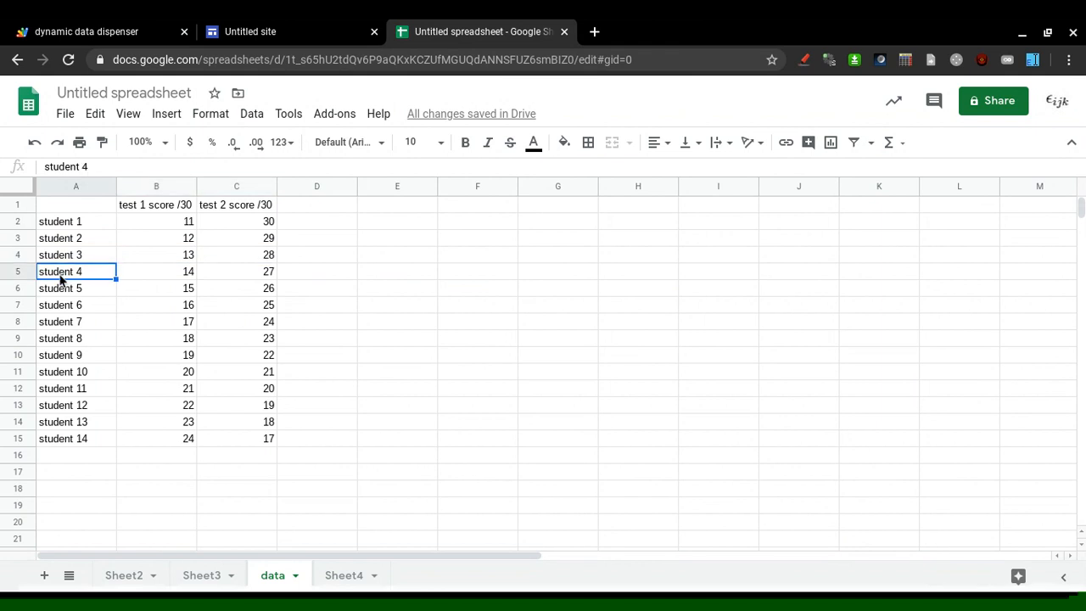
key("ctrl+Down")
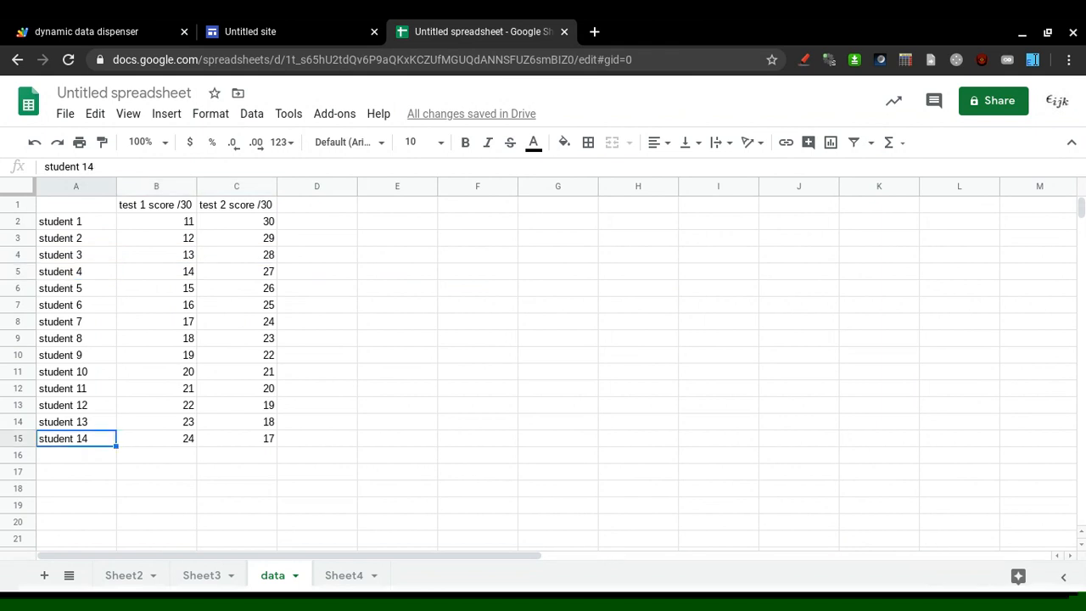
key("ctrl+Up")
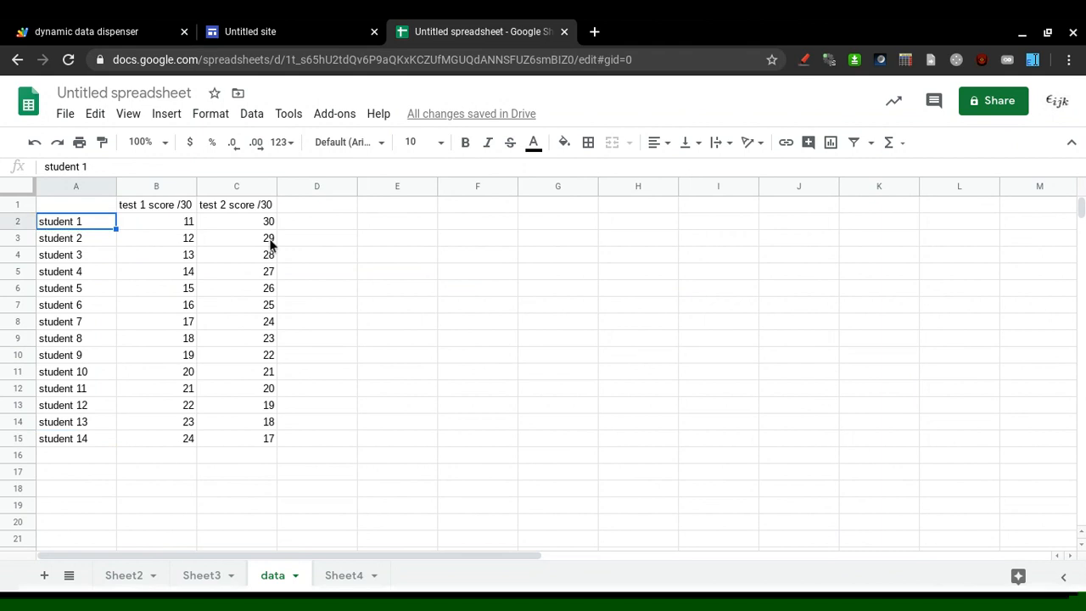
left_click(110, 25)
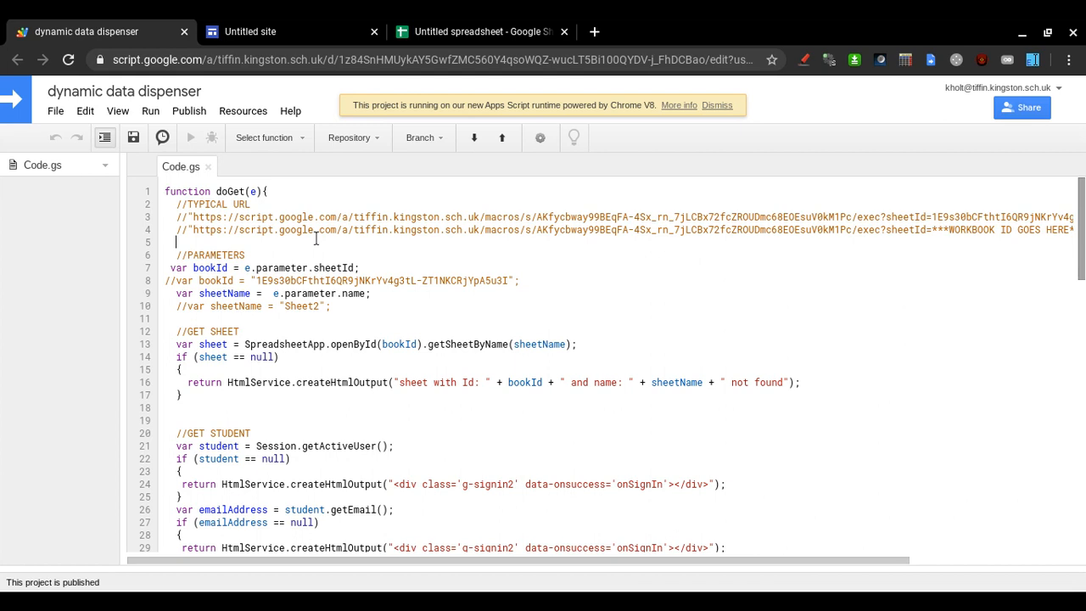
Inspect the project's web address and the template URL in the doGet code.
left_click(331, 59)
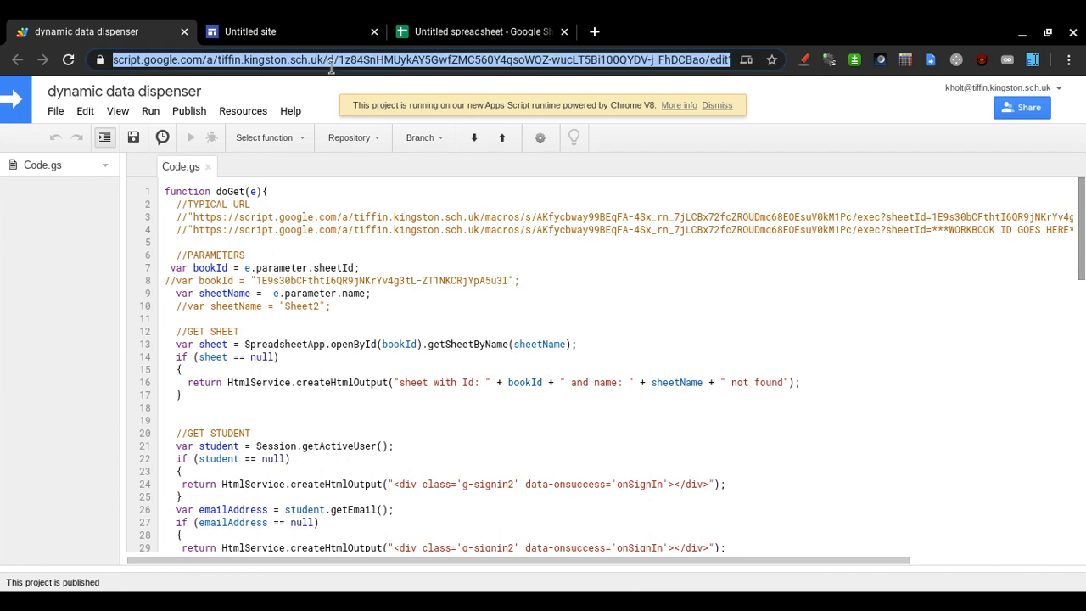
left_click(354, 283)
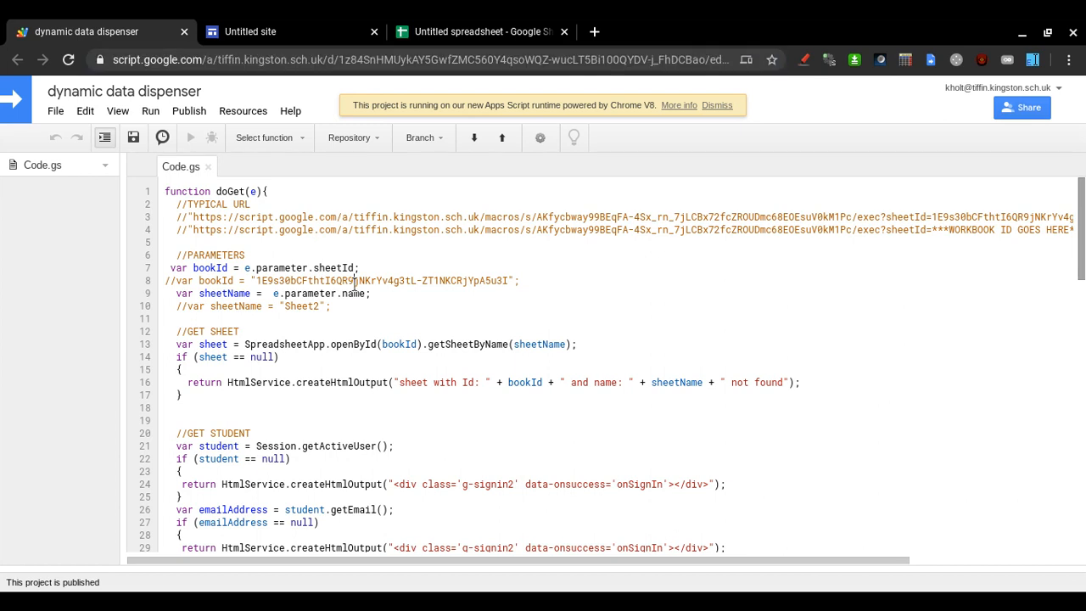
left_click(304, 243)
key("Left")
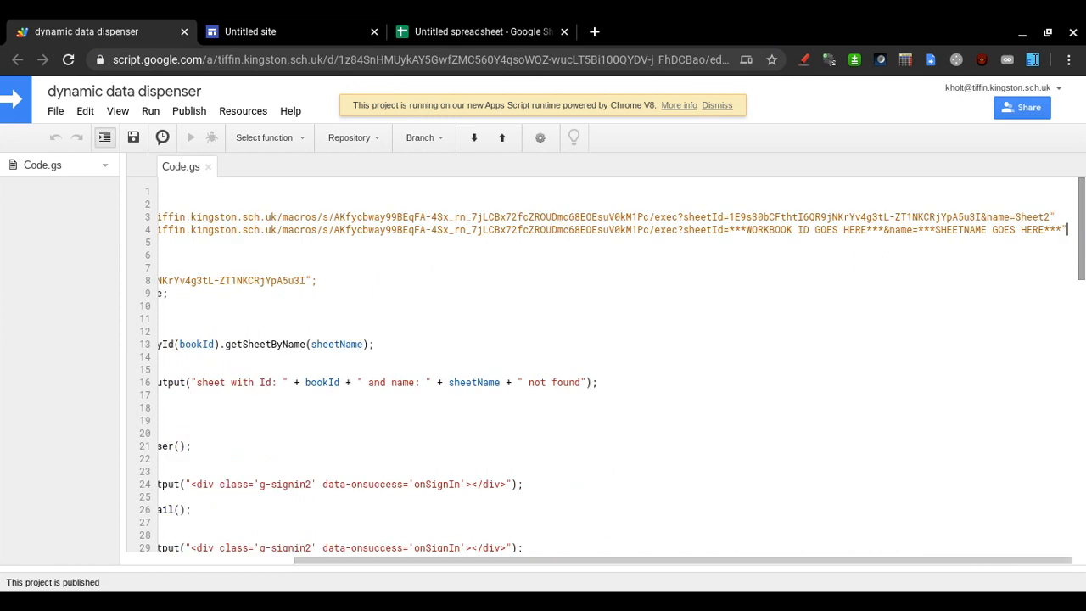
key("Right")
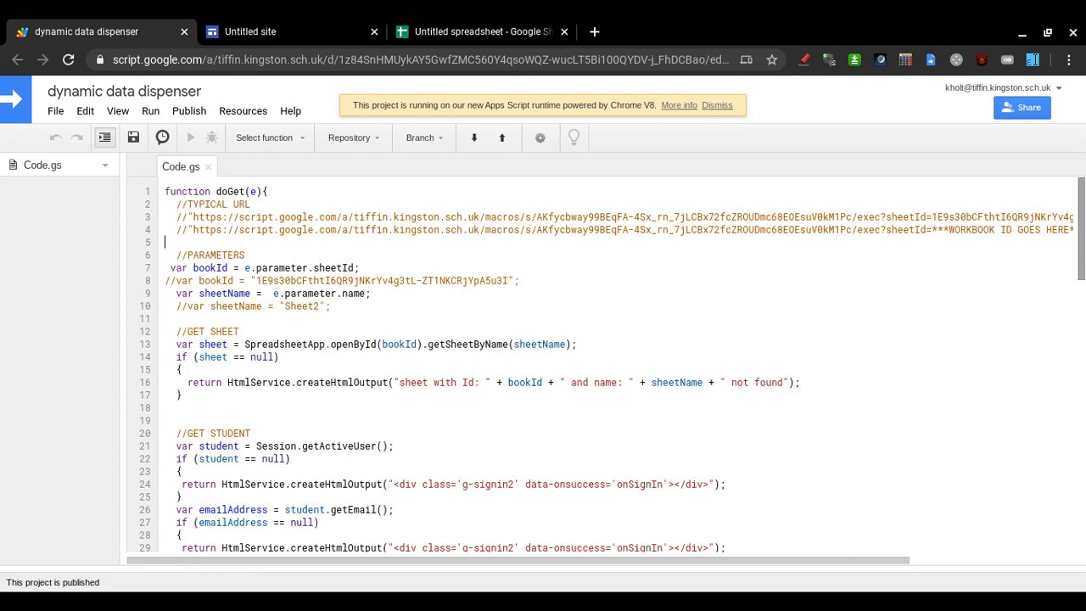
Make a copy of the dynamic data dispenser project and close the original's tab.
left_click(55, 111)
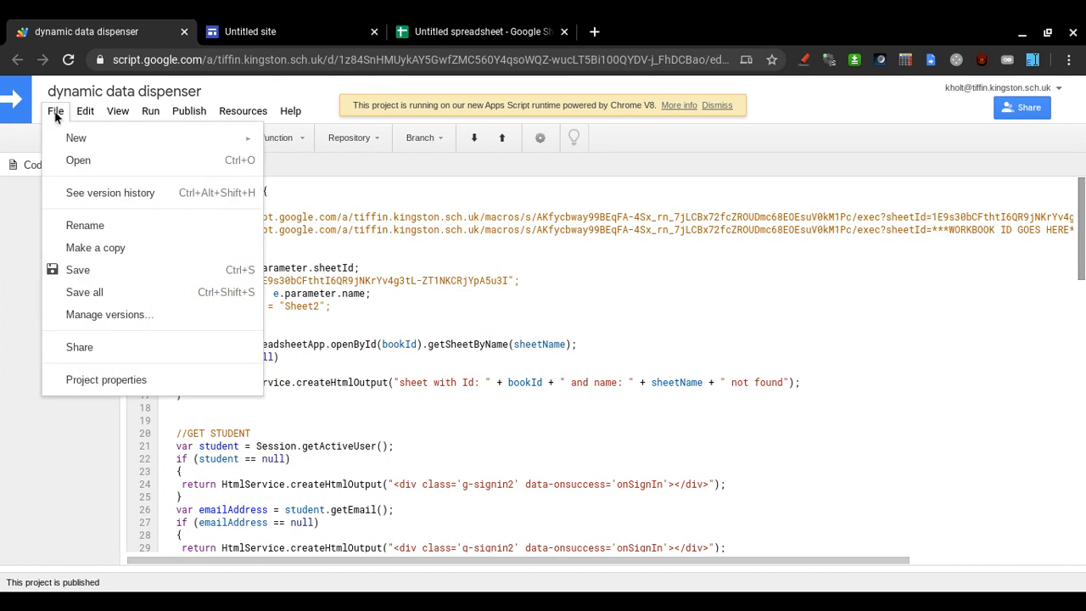
left_click(96, 247)
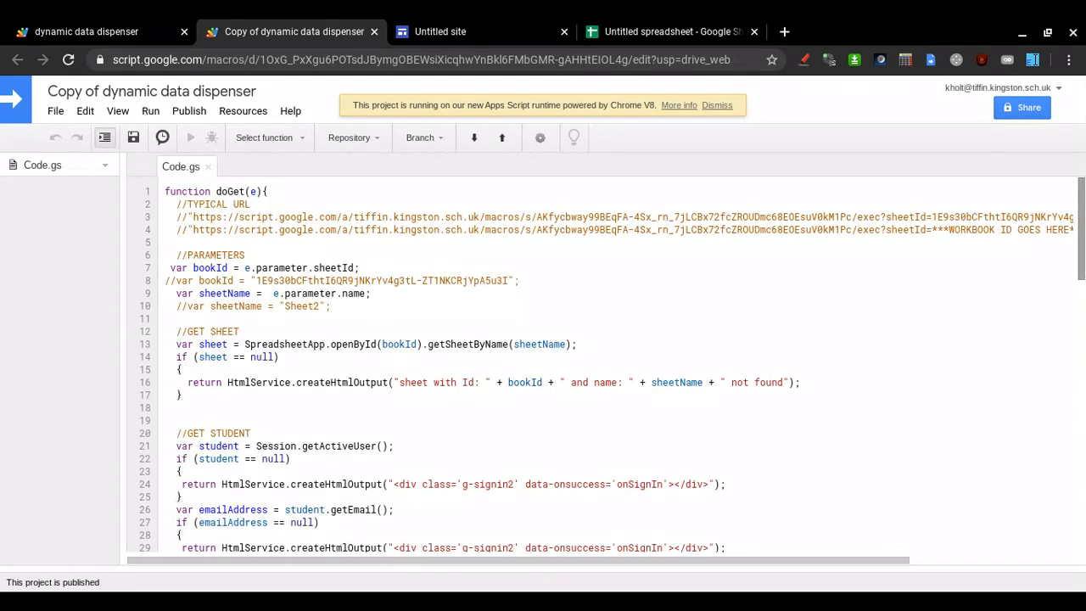
left_click(184, 32)
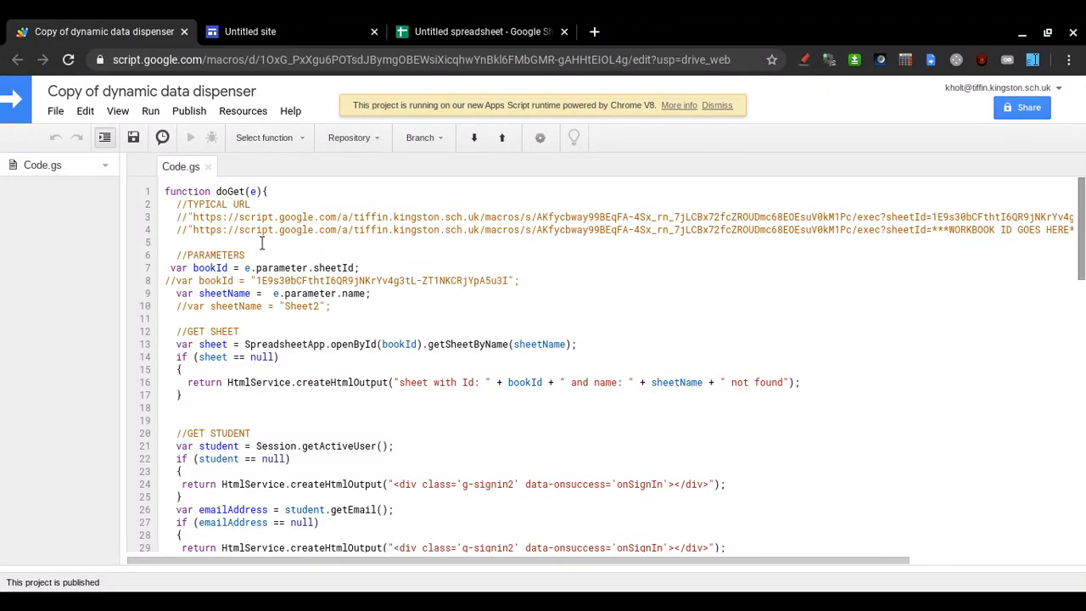
Set up Deploy as web app with a new project version described as '0'.
left_click(196, 114)
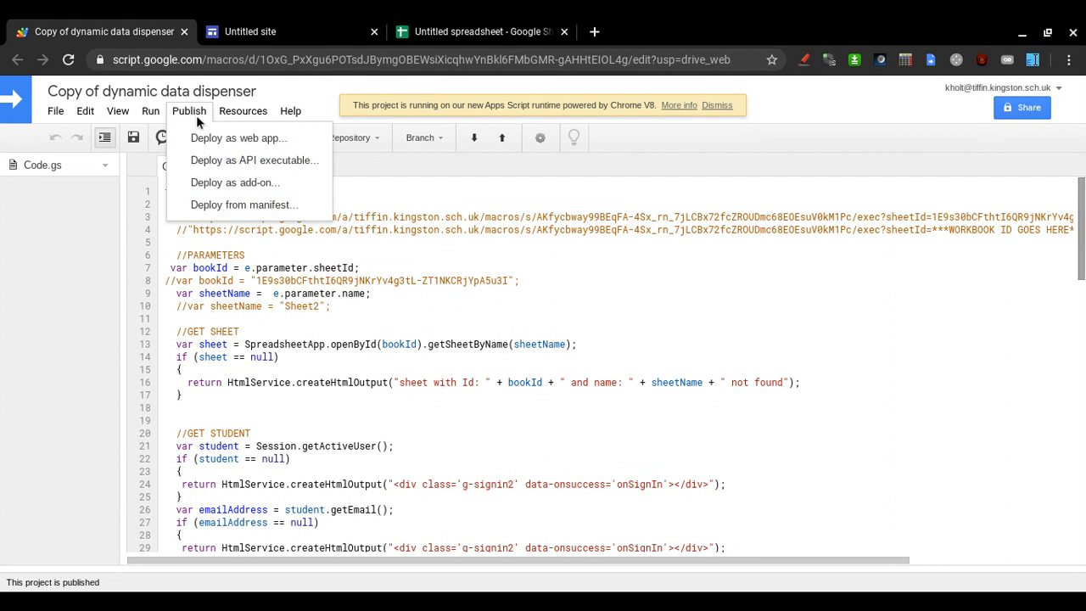
left_click(241, 142)
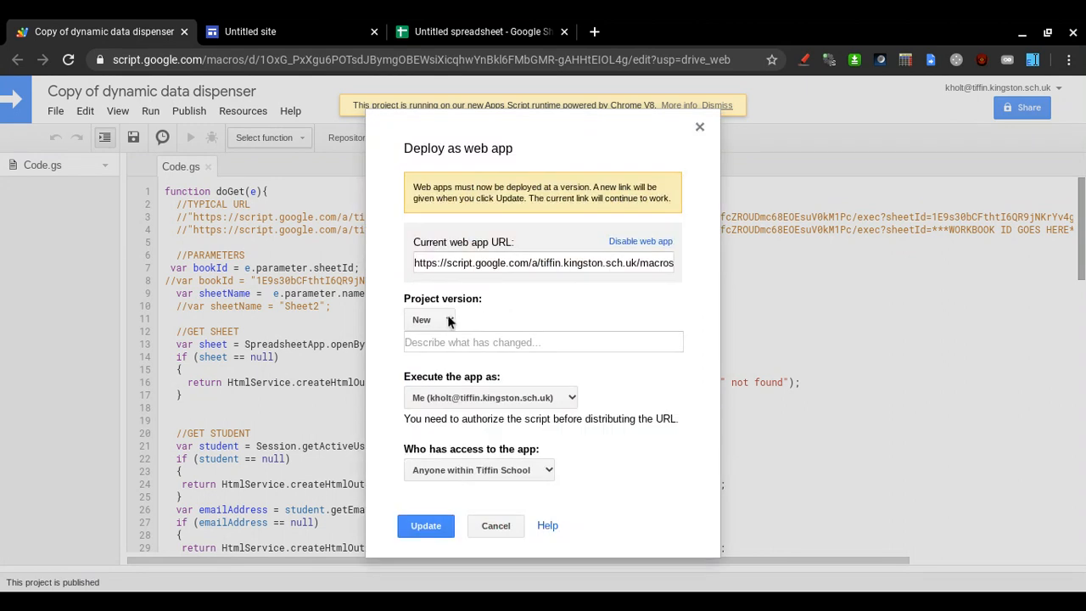
left_click(445, 339)
type("0")
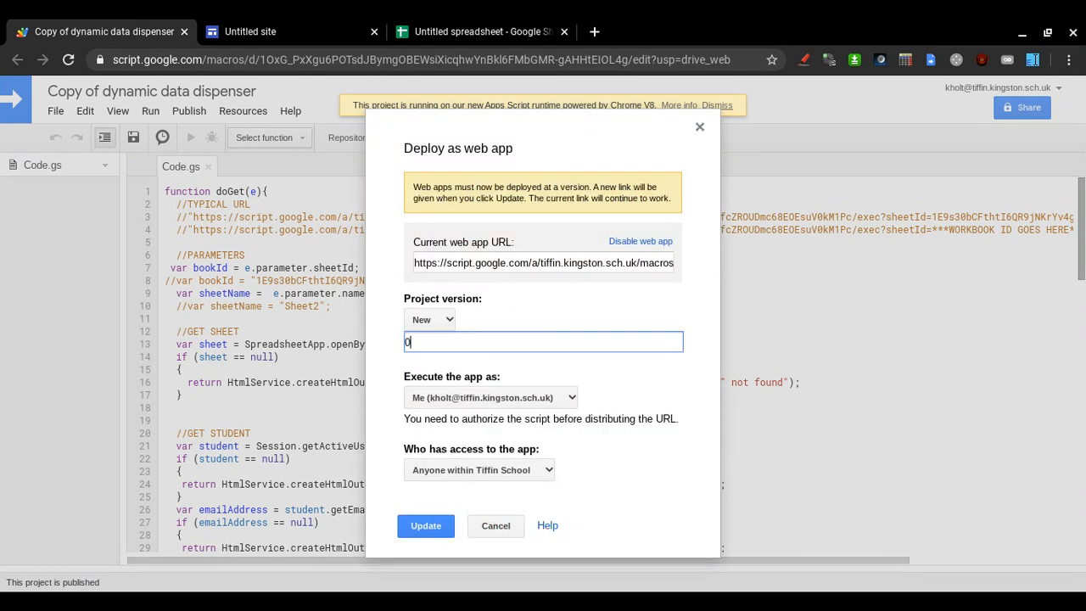
left_click(500, 396)
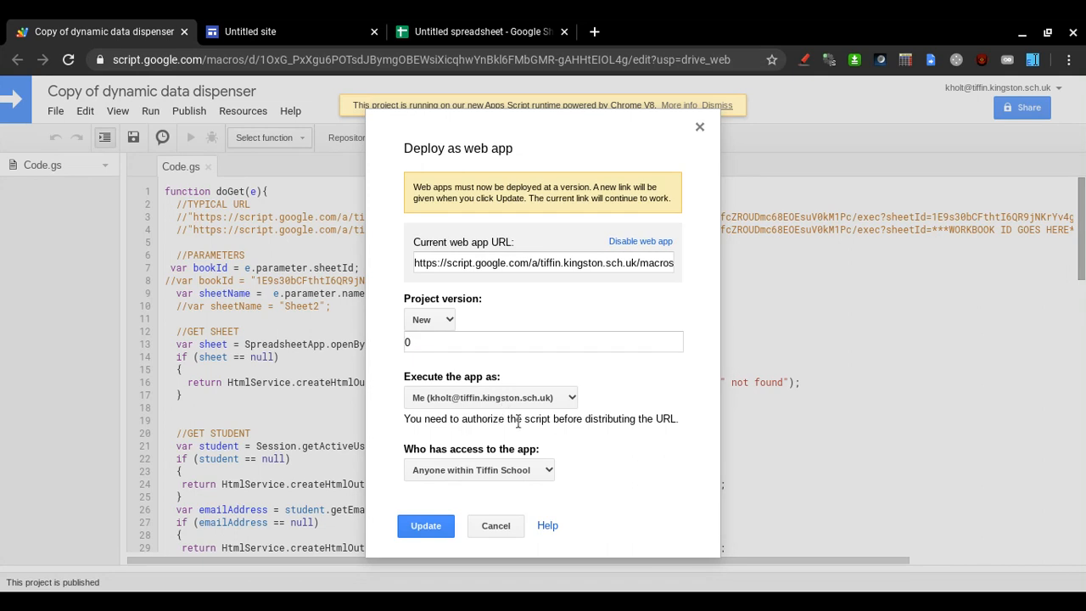
double_click(517, 422)
double_click(543, 422)
left_click(596, 451)
Update the deployment, review the required permissions, and confirm the new web app URL.
triple_click(554, 264)
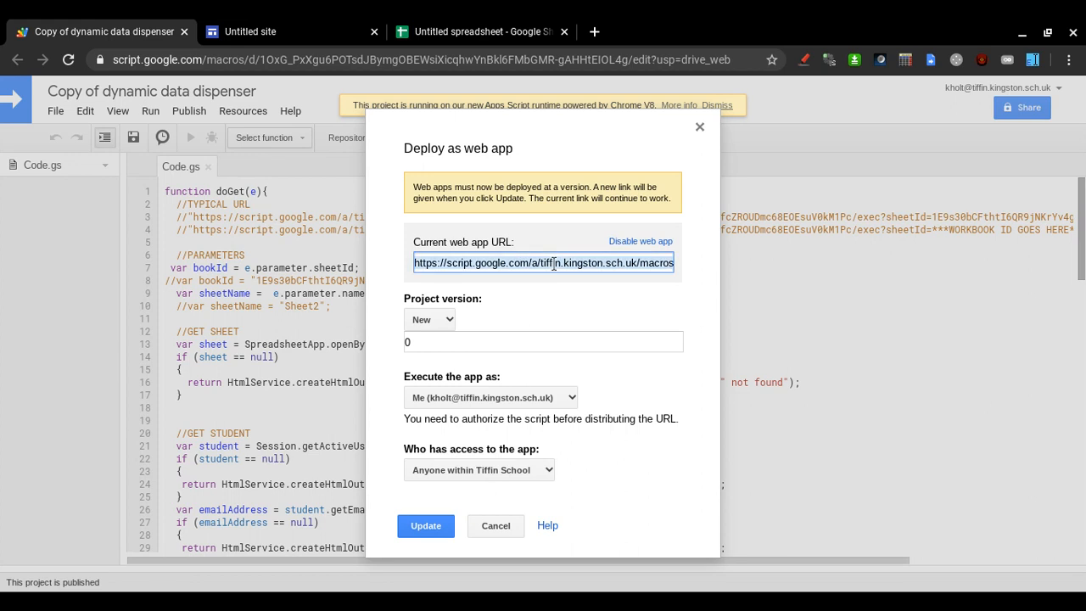
left_click(432, 525)
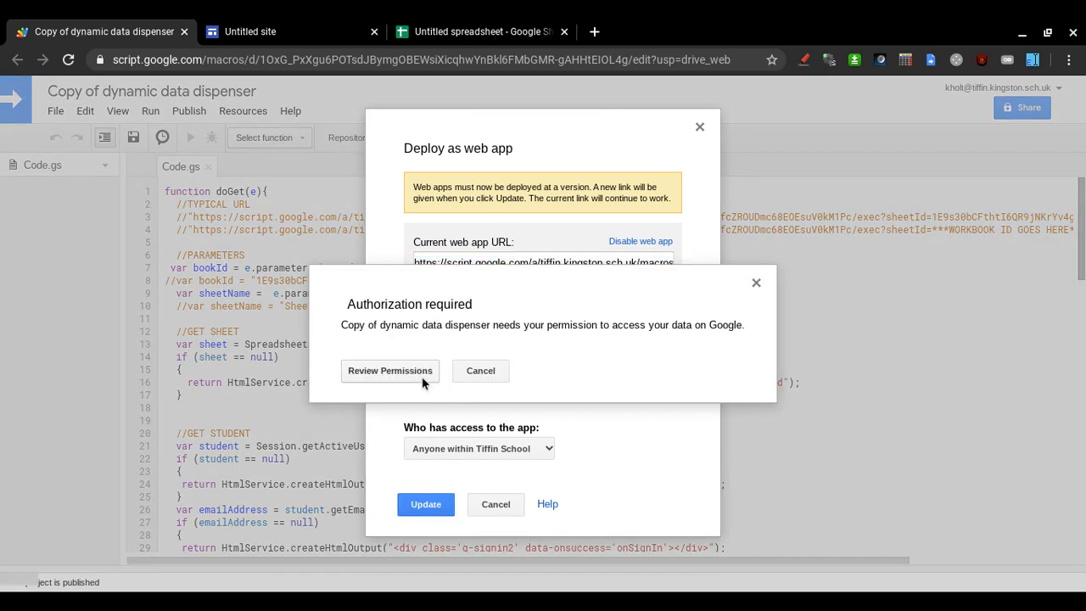
left_click(421, 379)
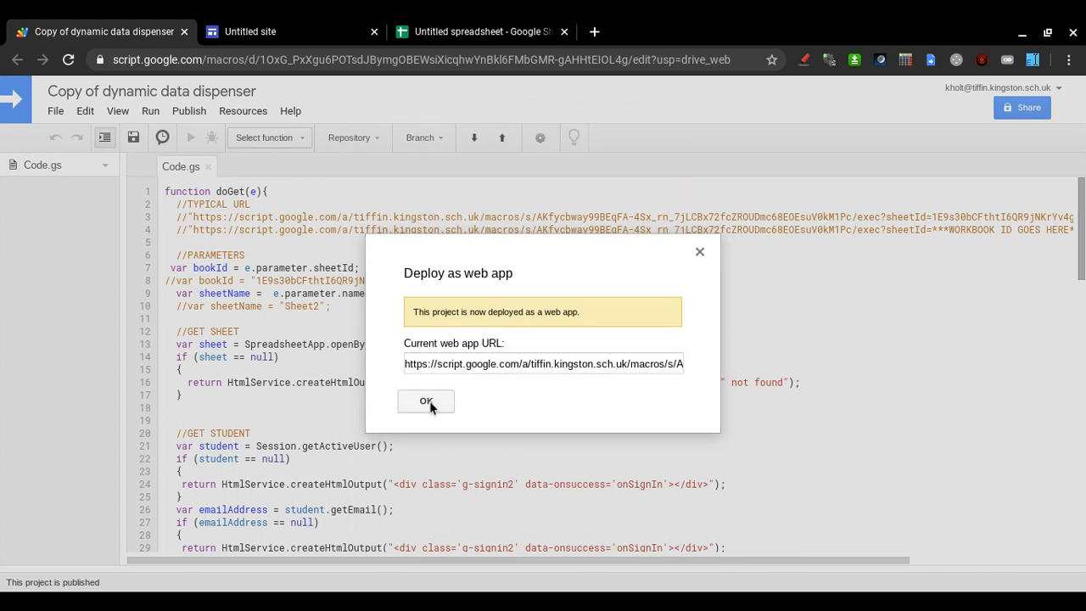
left_click(426, 401)
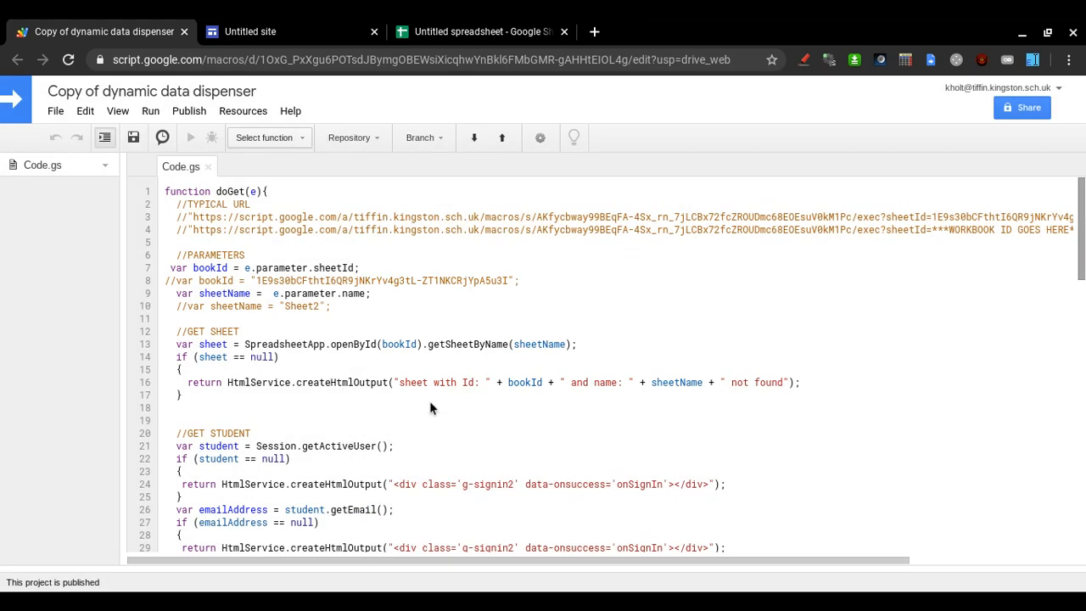
Load the web app's /exec URL in a new tab and append '?' after exec.
left_click(605, 33)
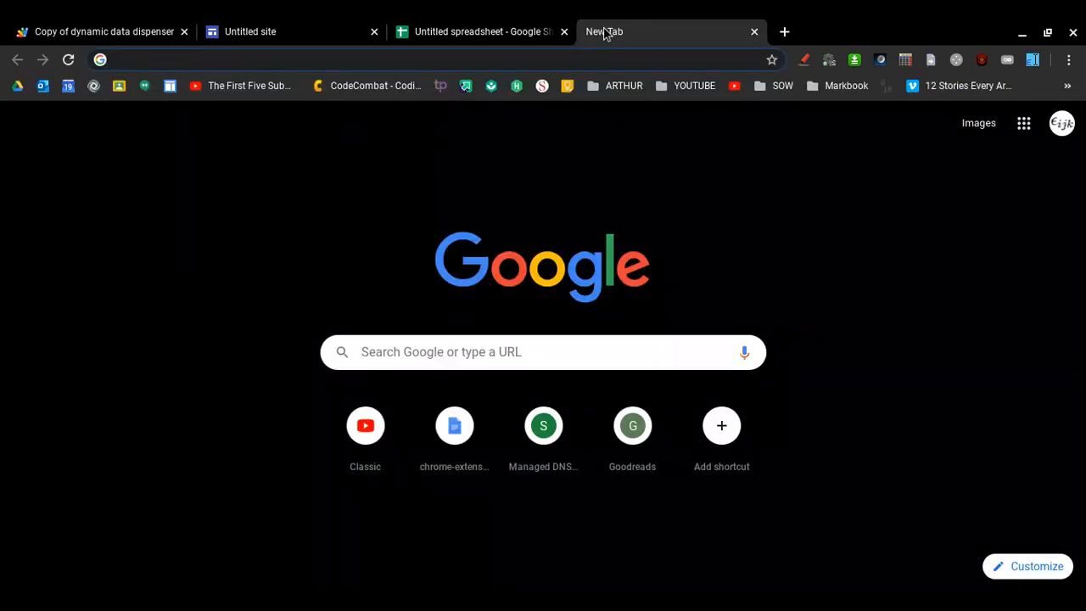
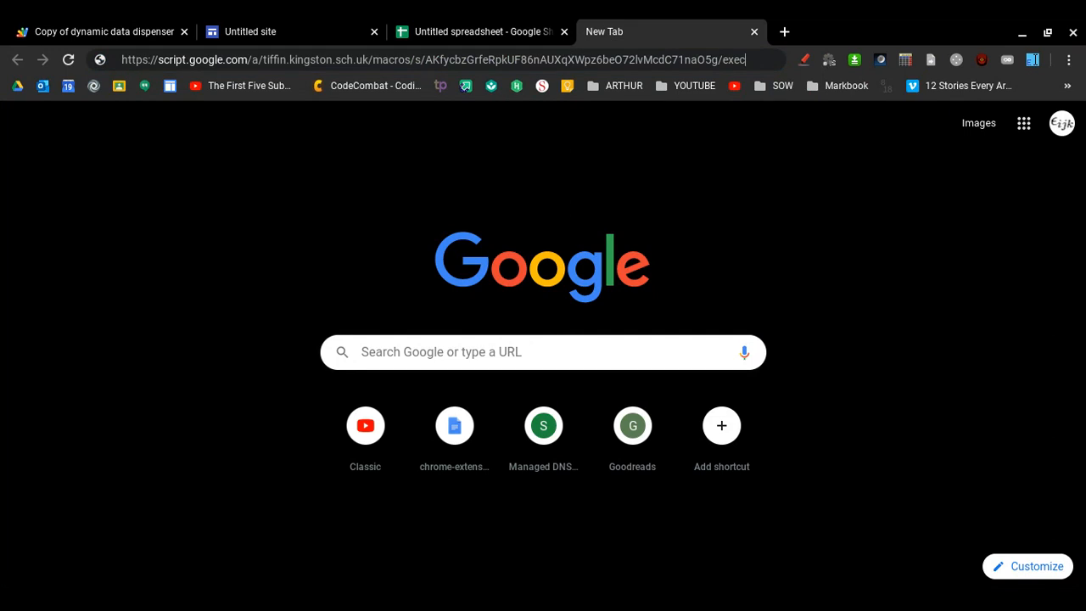
key("Return")
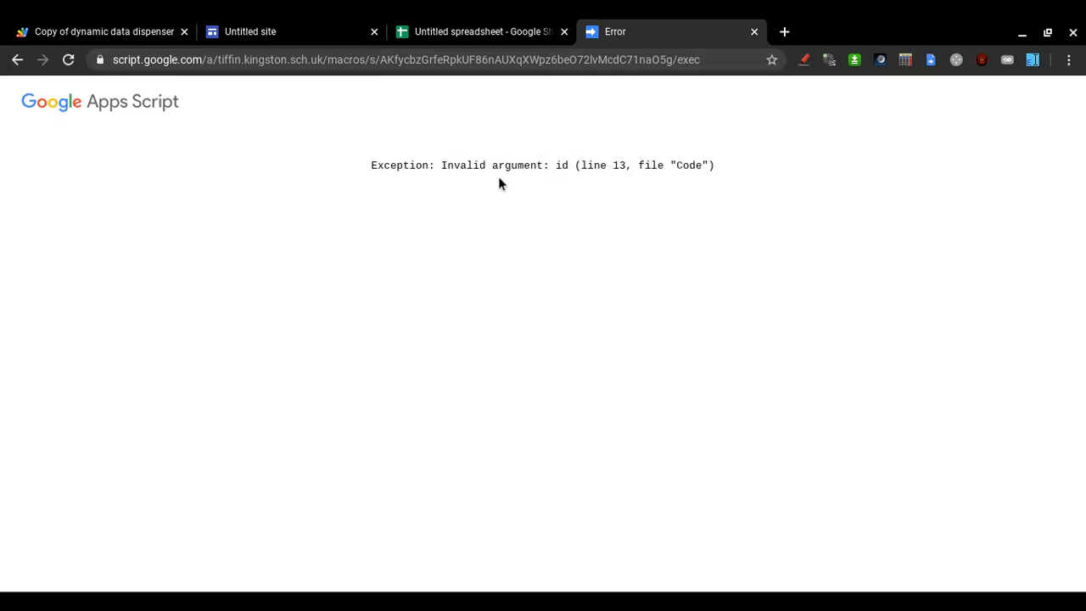
left_click(720, 59)
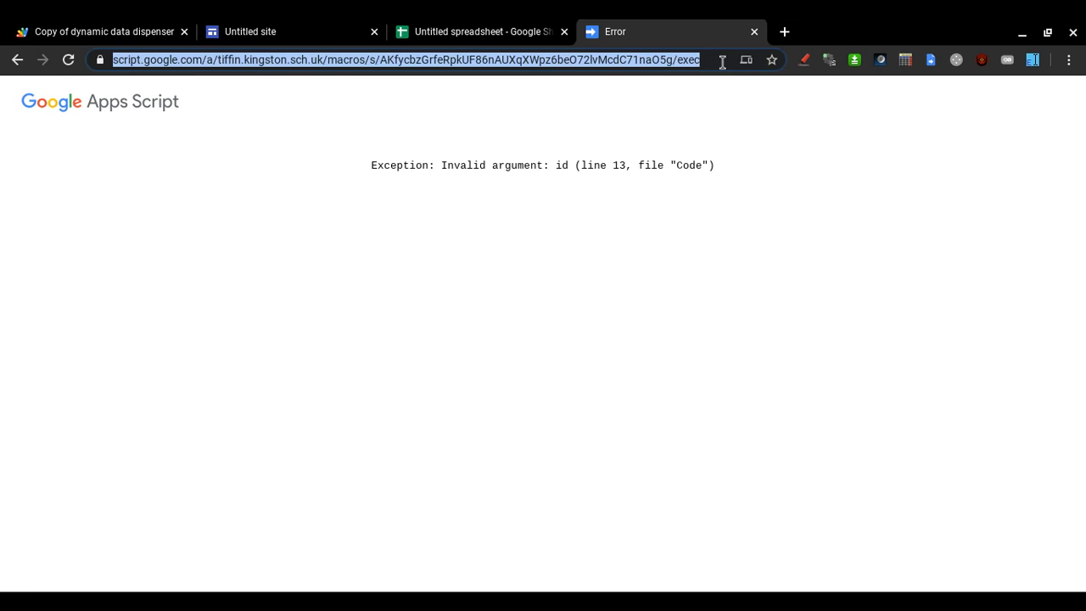
key("End")
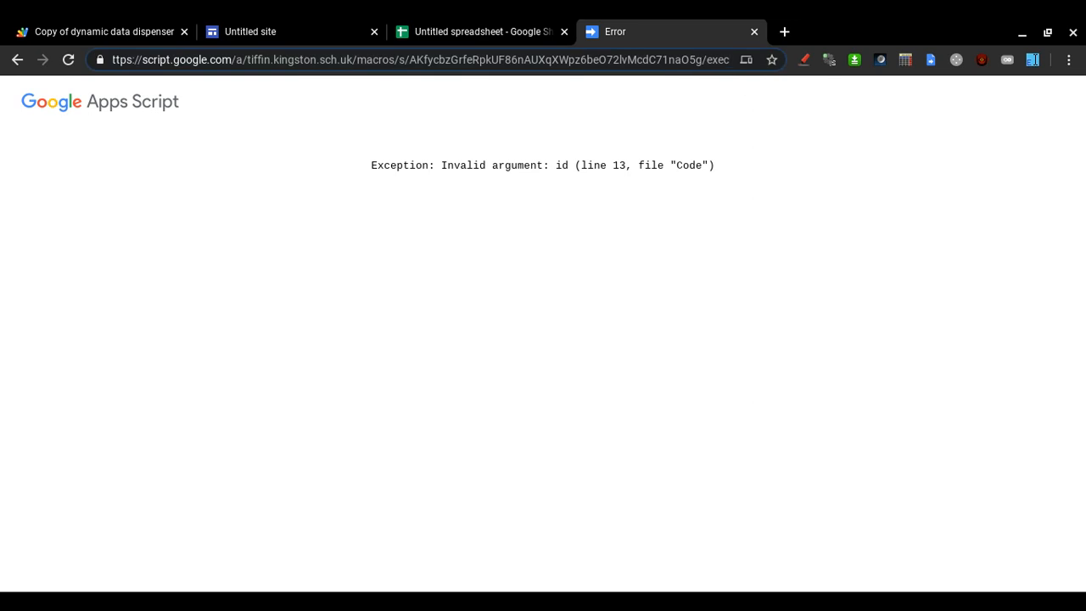
type("?")
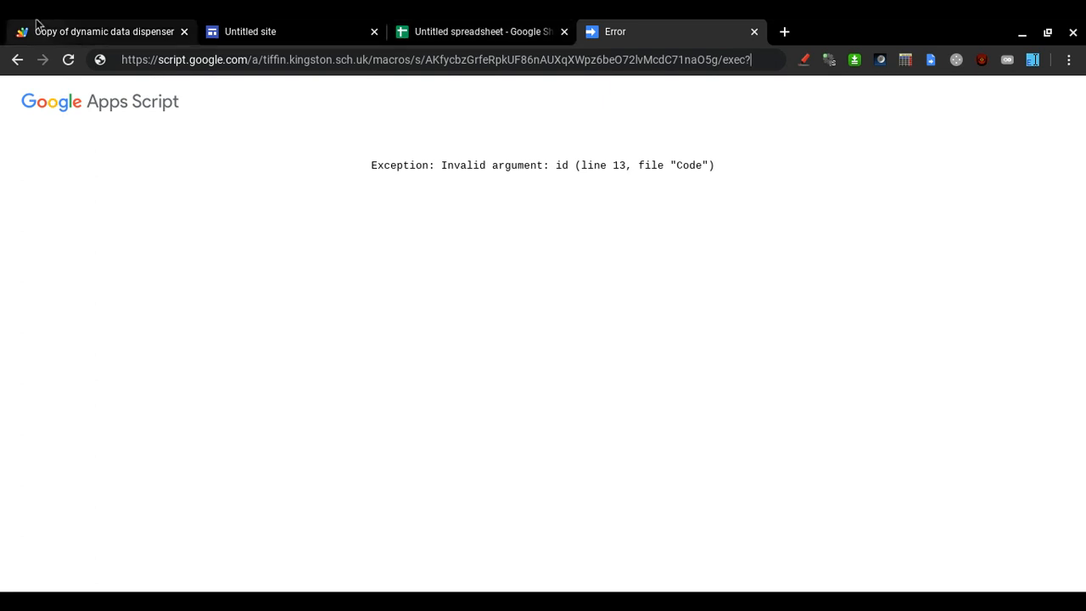
Copy the ?sheetId=…&name=… query template from line 4's example URL comment.
left_click(59, 27)
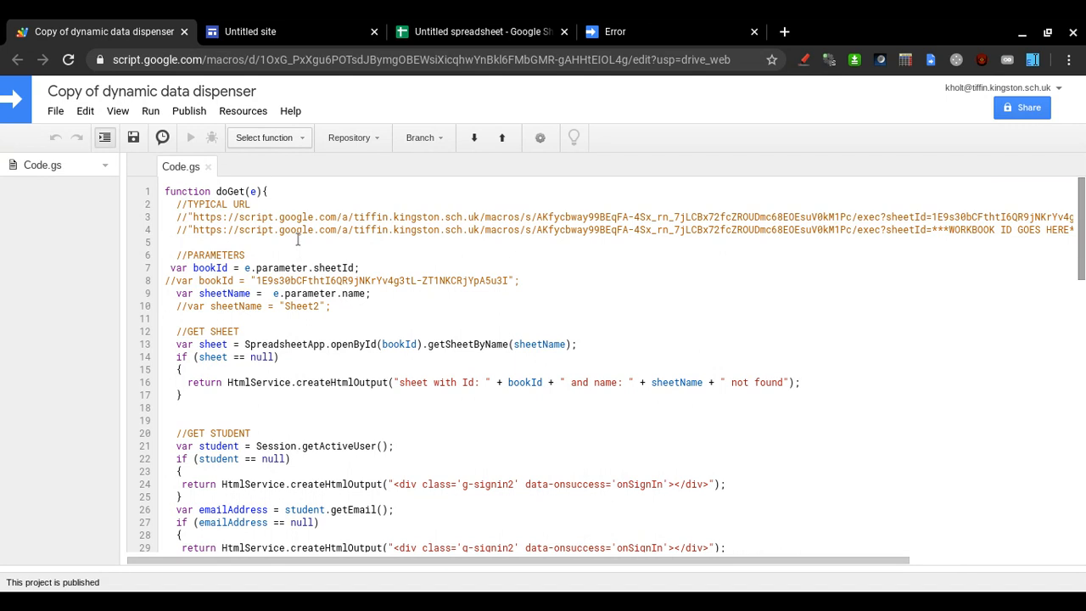
key("Up")
key("End")
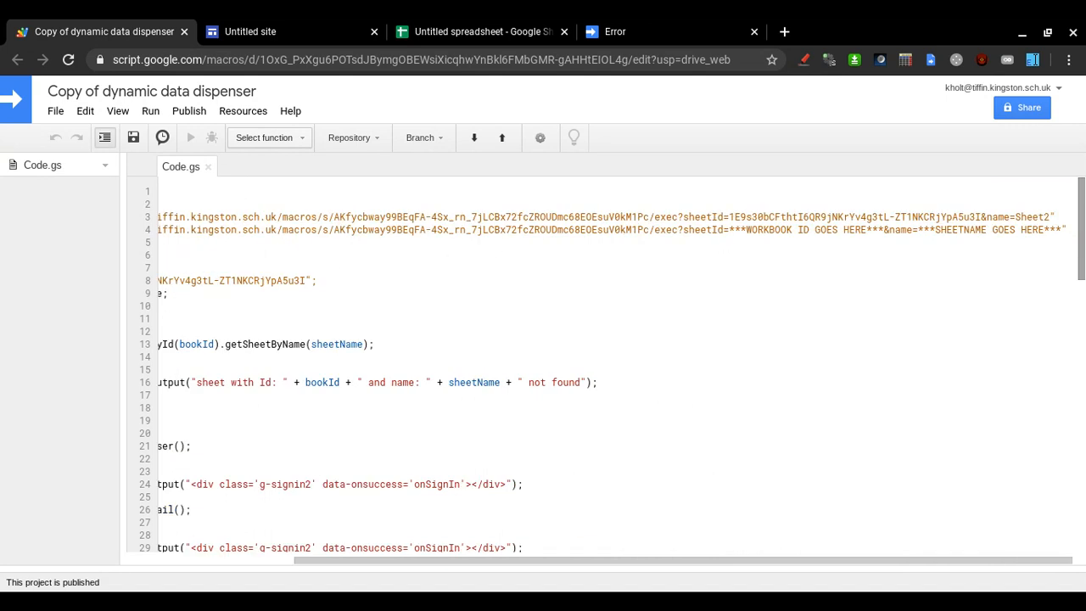
key("ctrl+shift+Left")
key("ctrl+shift+Left")
key("ctrl+shift+Left")
key("ctrl+shift+Left")
key("ctrl+shift+Left")
key("ctrl+shift+Left")
key("ctrl+shift+Left")
key("ctrl+shift+Left")
key("ctrl+shift+Left")
key("ctrl+shift+Left")
key("ctrl+shift+Left")
key("ctrl+shift+Left")
key("ctrl+shift+Left")
key("ctrl+shift+Left")
key("ctrl+shift+Left")
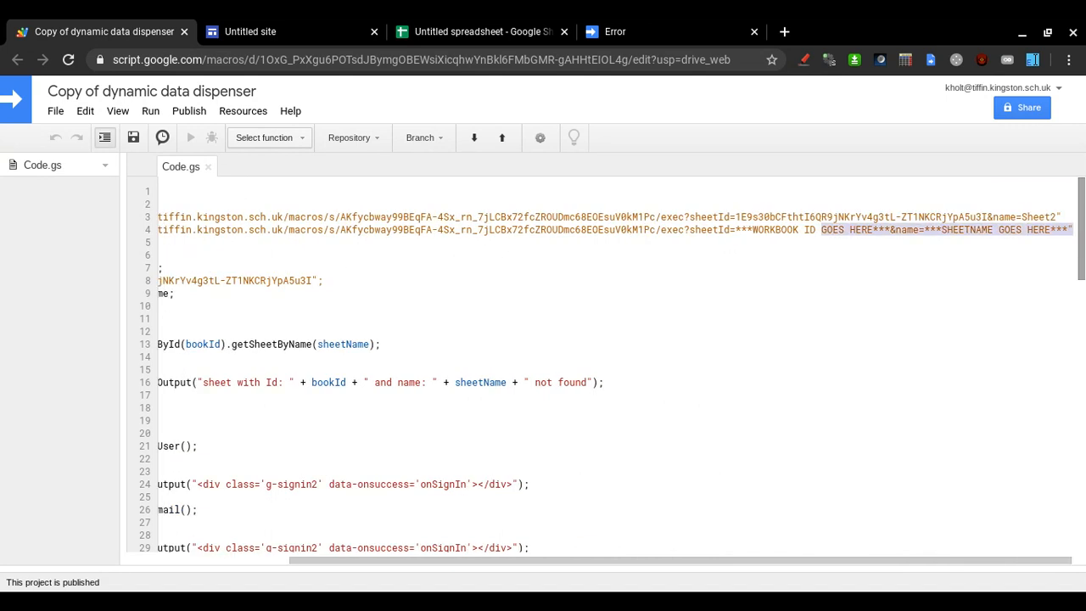
key("ctrl+shift+Right")
key("ctrl+c")
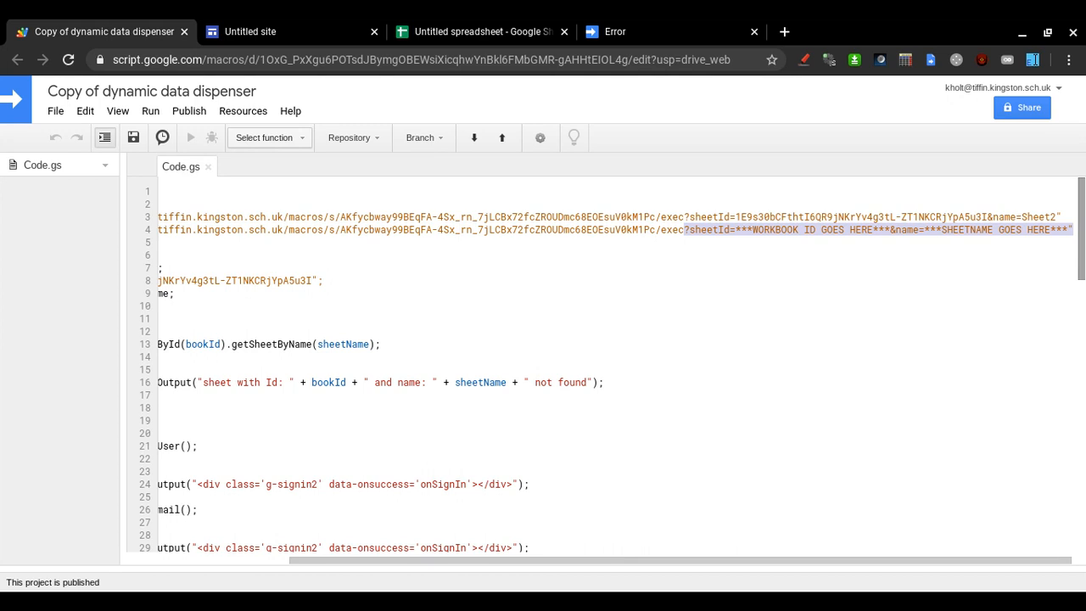
left_click(659, 29)
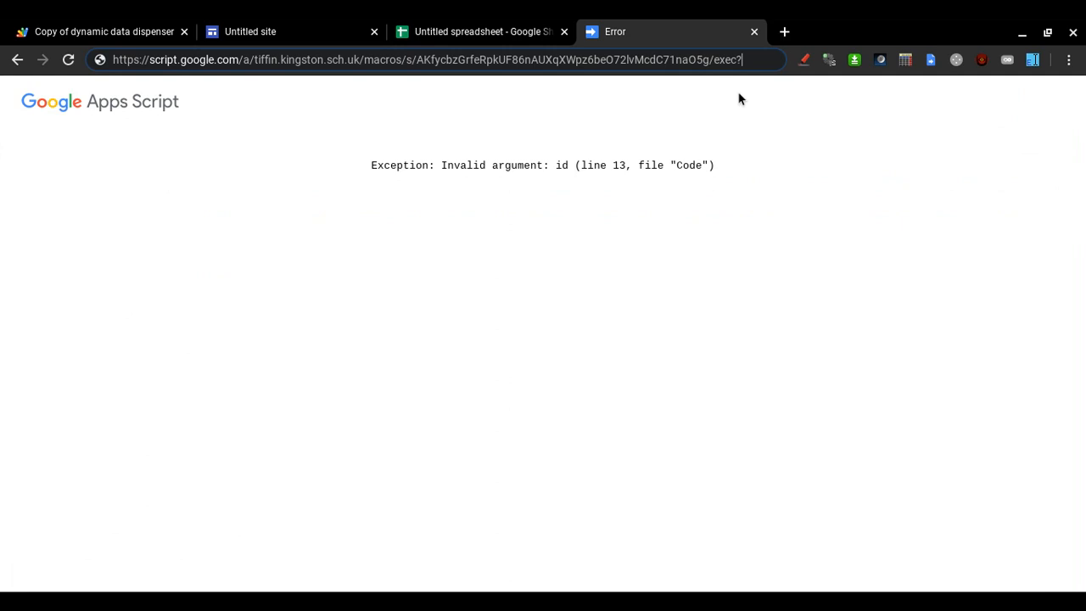
Paste the sheetId and name placeholder template after exec? in the web app address.
key("ctrl+v")
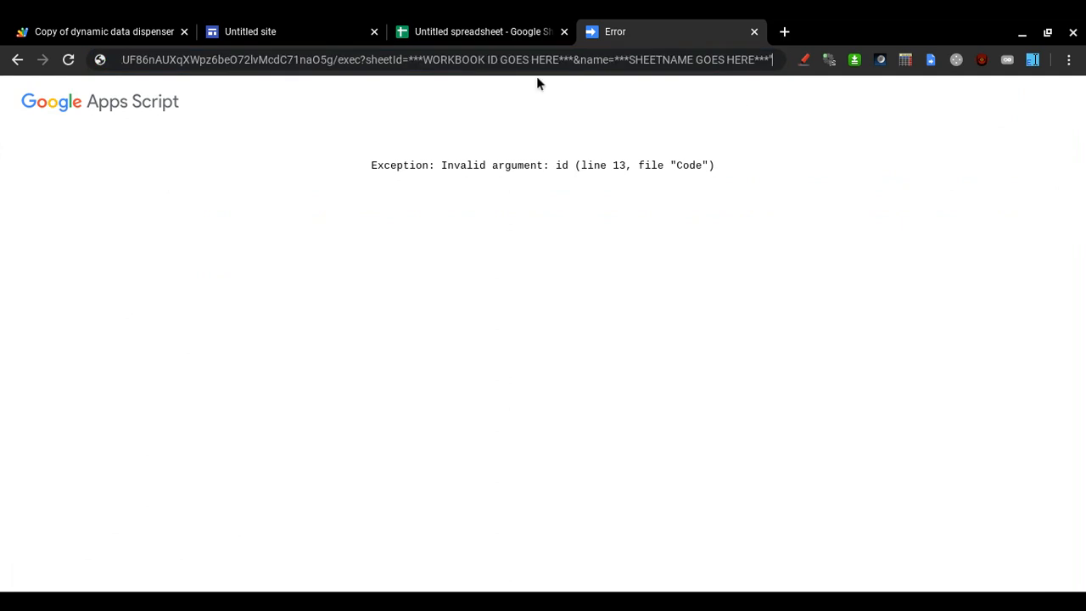
left_click(363, 61)
key("ctrl+Right")
key("ctrl+Right")
key("ctrl+Right")
left_click(474, 26)
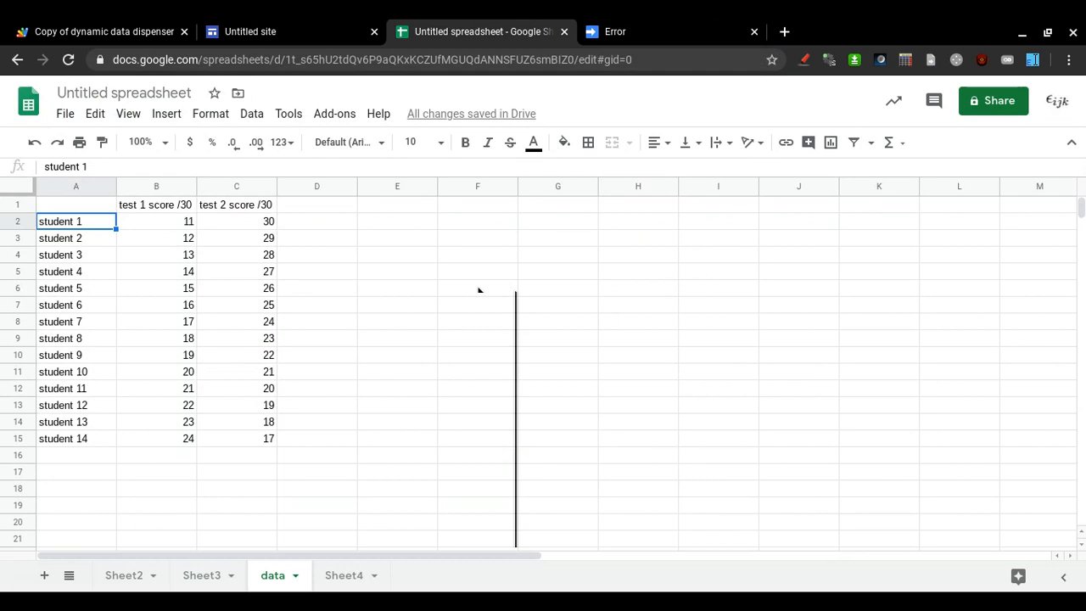
Confirm the sheet is named 'data' and replace the SHEETNAME placeholder with data.
left_click(275, 582)
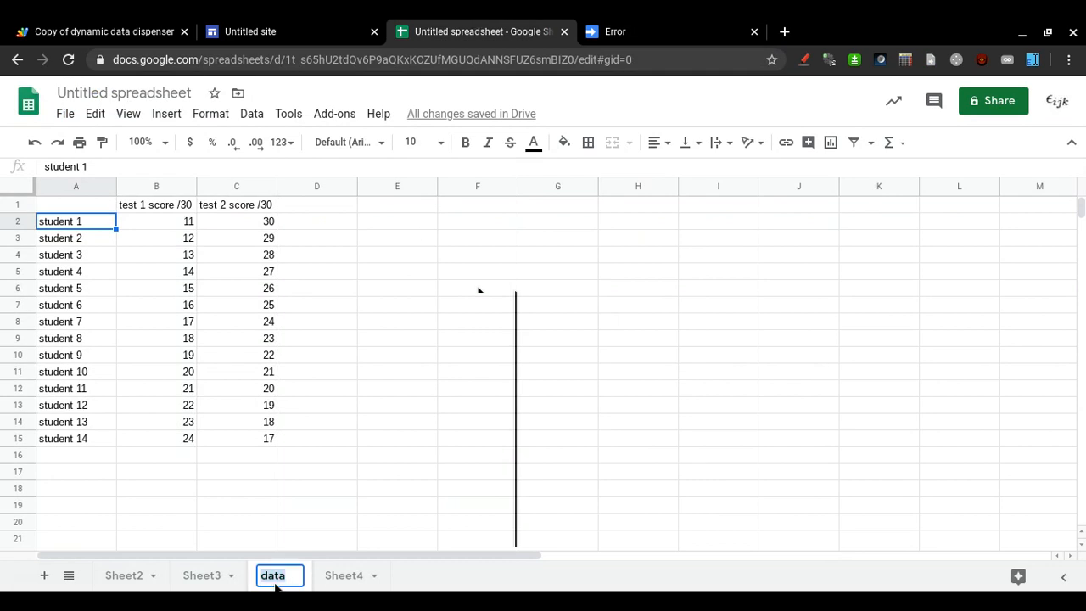
left_click(360, 478)
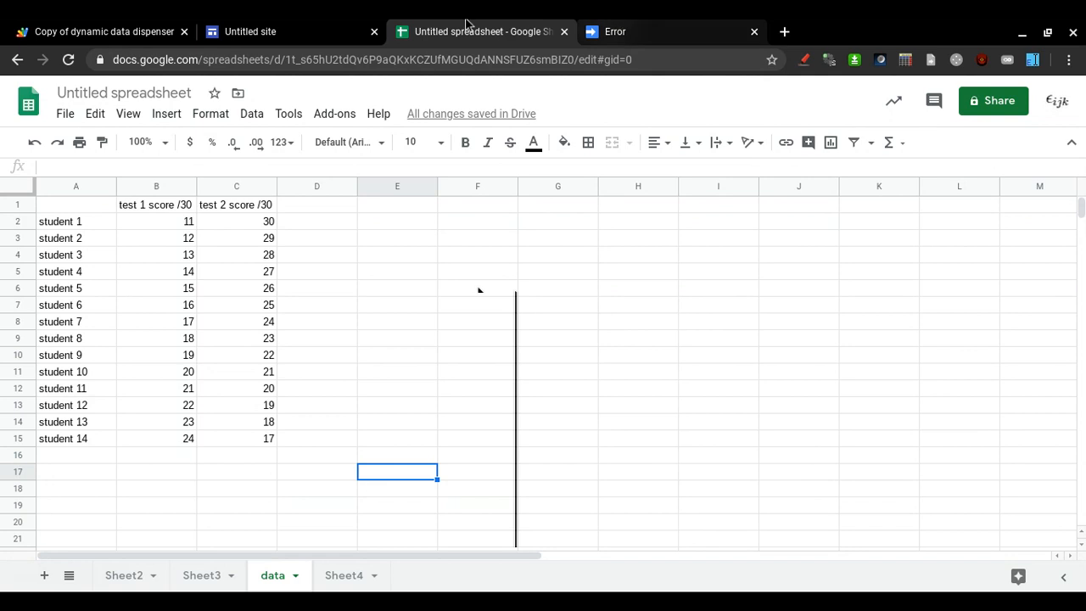
left_click(635, 26)
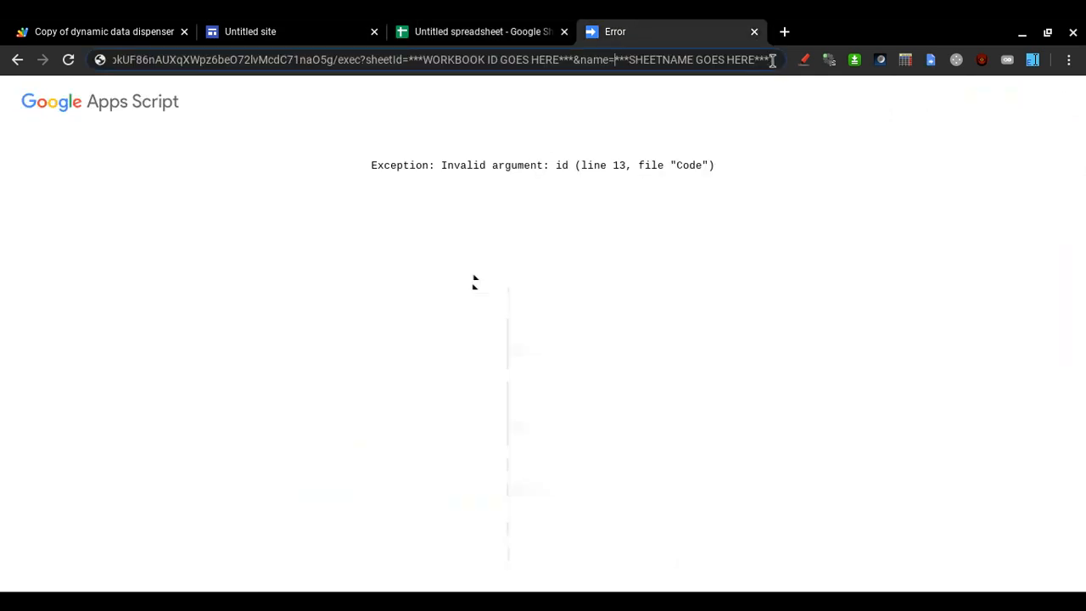
key("ctrl+shift+Right")
key("ctrl+shift+Right")
key("ctrl+shift+Right")
key("ctrl+shift+Right")
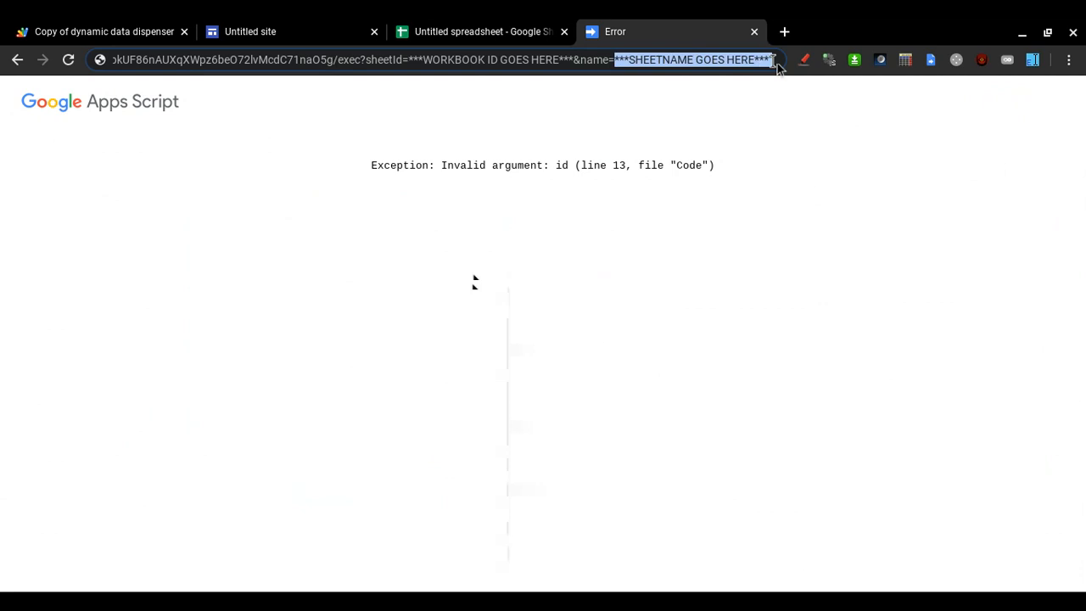
type("data")
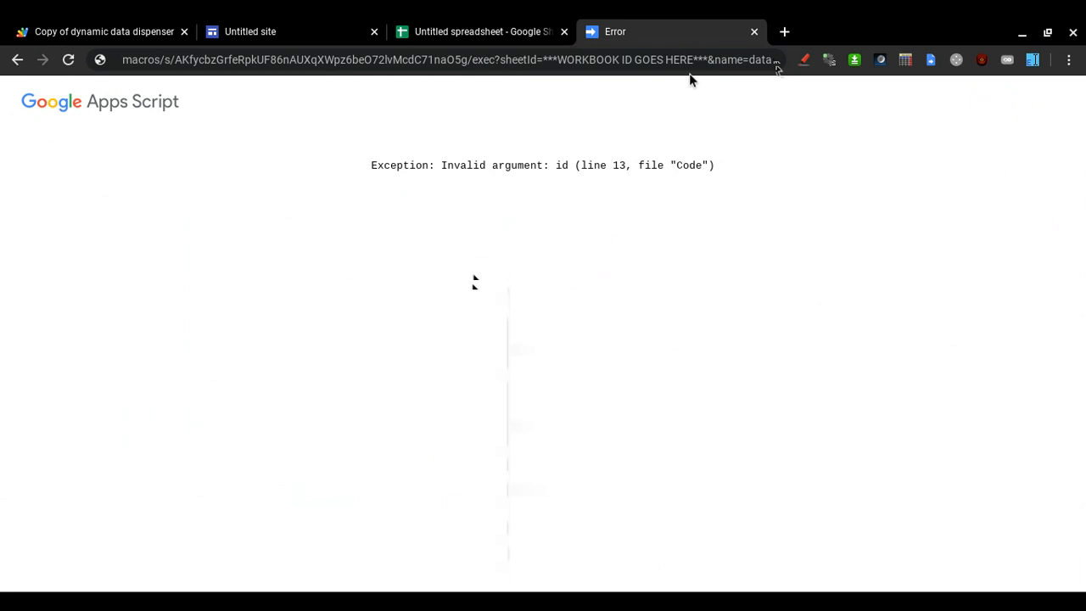
Replace the WORKBOOK ID placeholder with the spreadsheet's ID, add &name=data, and load the web app.
key("shift+Left")
key("shift+Left")
key("shift+Left")
key("shift+Left")
key("shift+Left")
key("shift+Left")
key("shift+Left")
key("shift+Left")
key("shift+Left")
key("shift+Left")
key("shift+Left")
key("shift+Left")
key("shift+Left")
key("shift+Left")
key("shift+Left")
key("shift+Left")
key("shift+Left")
key("shift+Left")
key("shift+Left")
key("shift+Left")
key("shift+Right")
key("shift+Right")
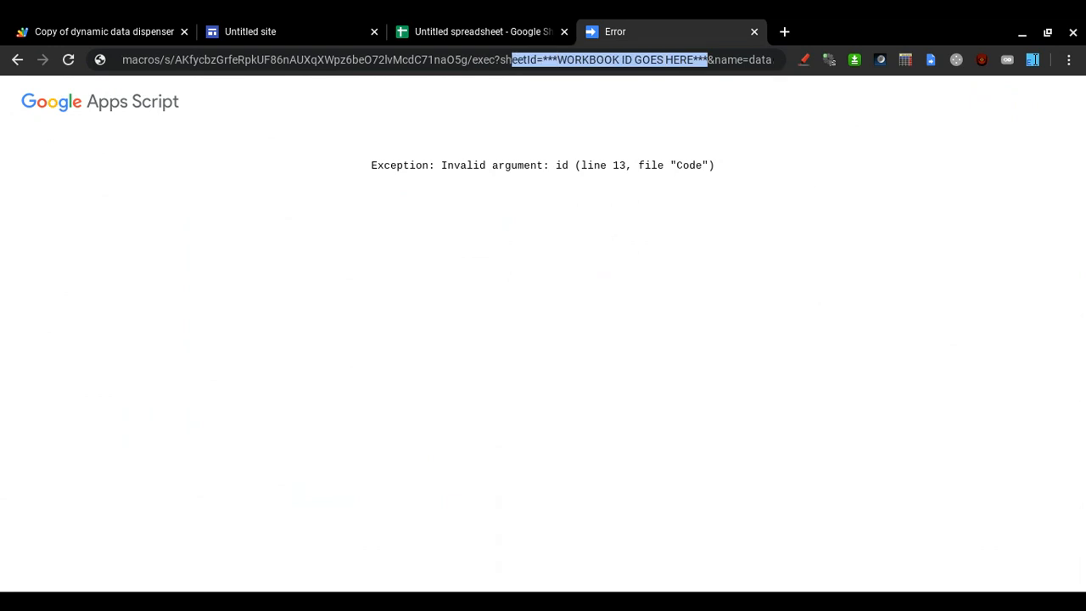
key("shift+Right")
key("shift+Right")
key("shift+Right")
key("shift+Right")
key("shift+Right")
key("shift+Right")
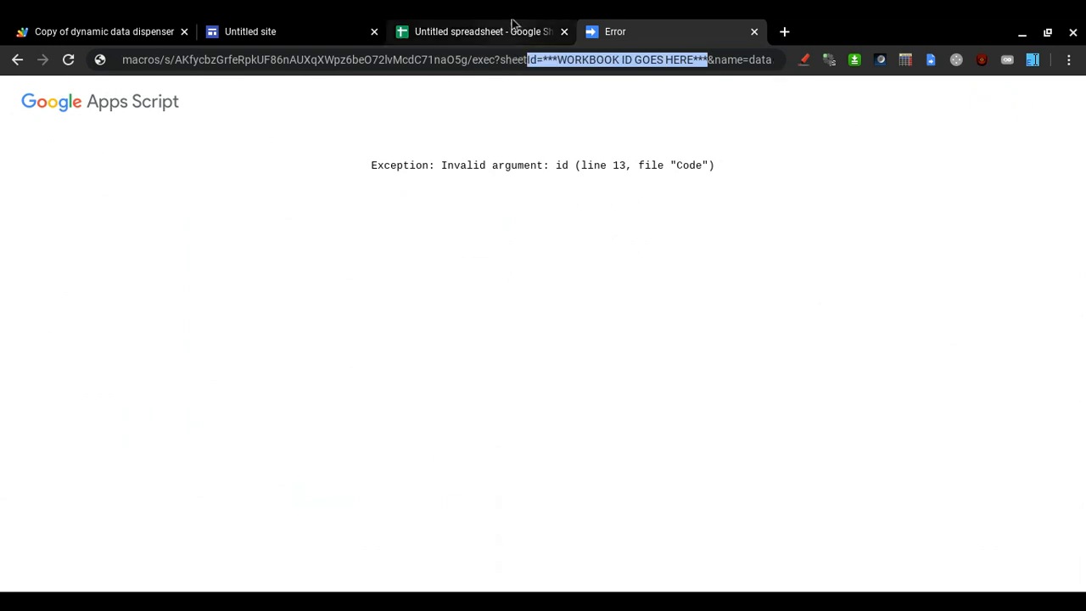
left_click(510, 28)
double_click(464, 60)
key("ctrl+c")
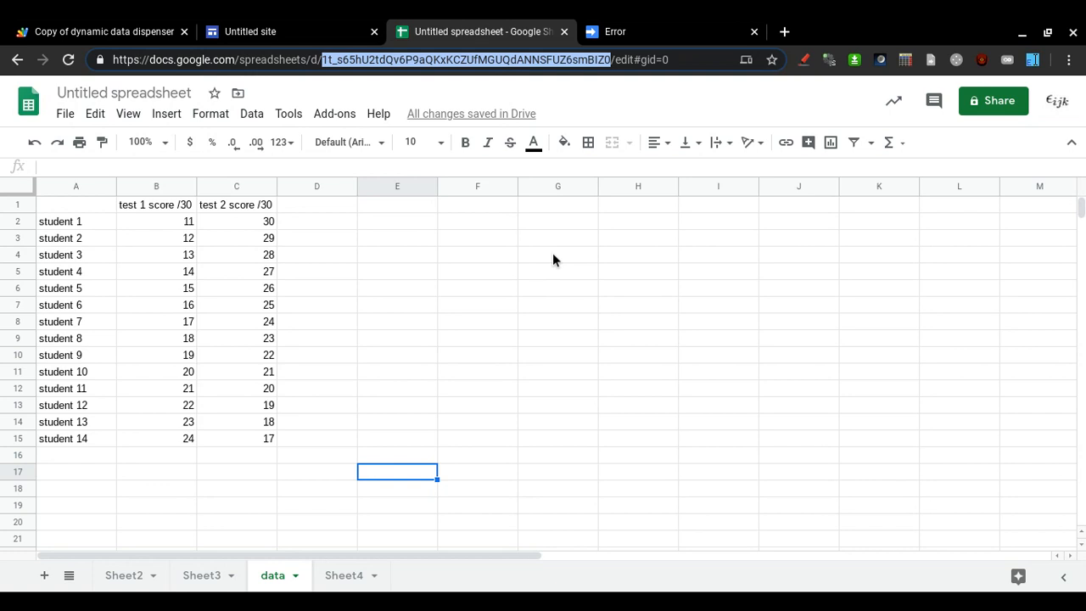
left_click(665, 26)
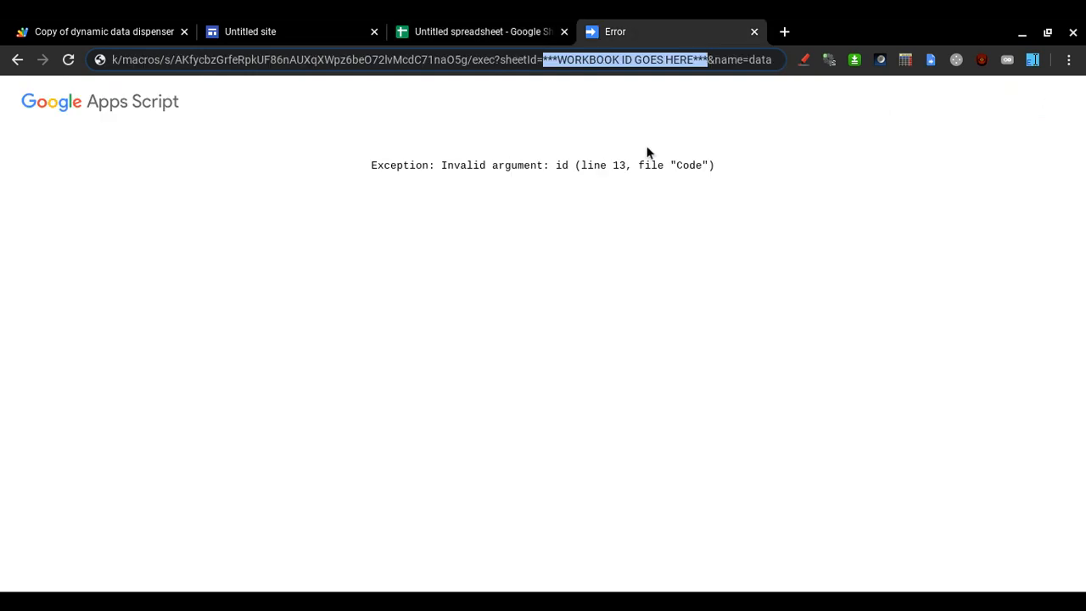
key("ctrl+v")
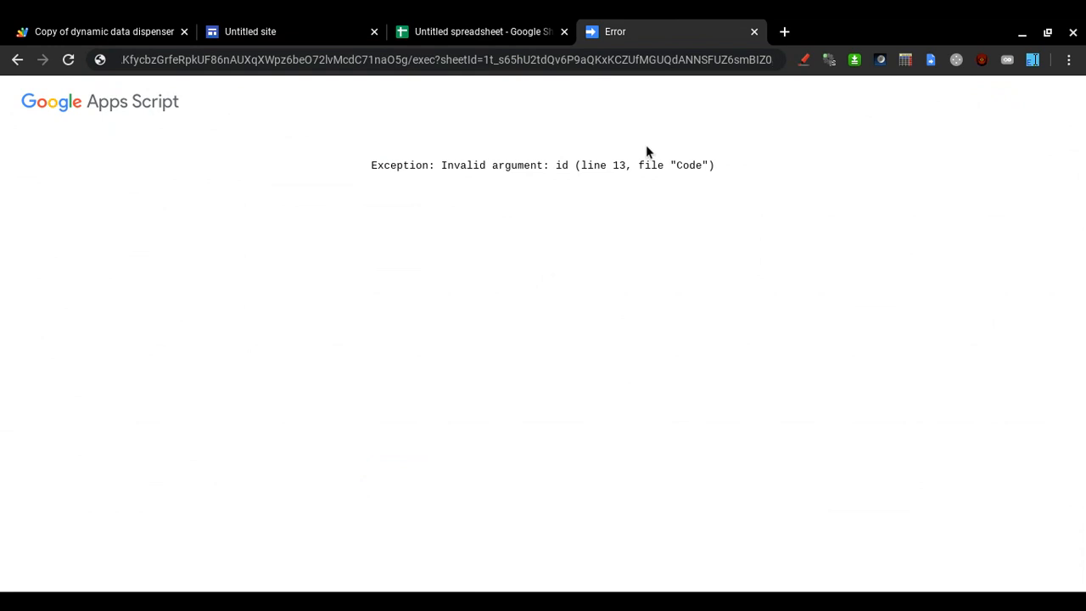
type("&name=data")
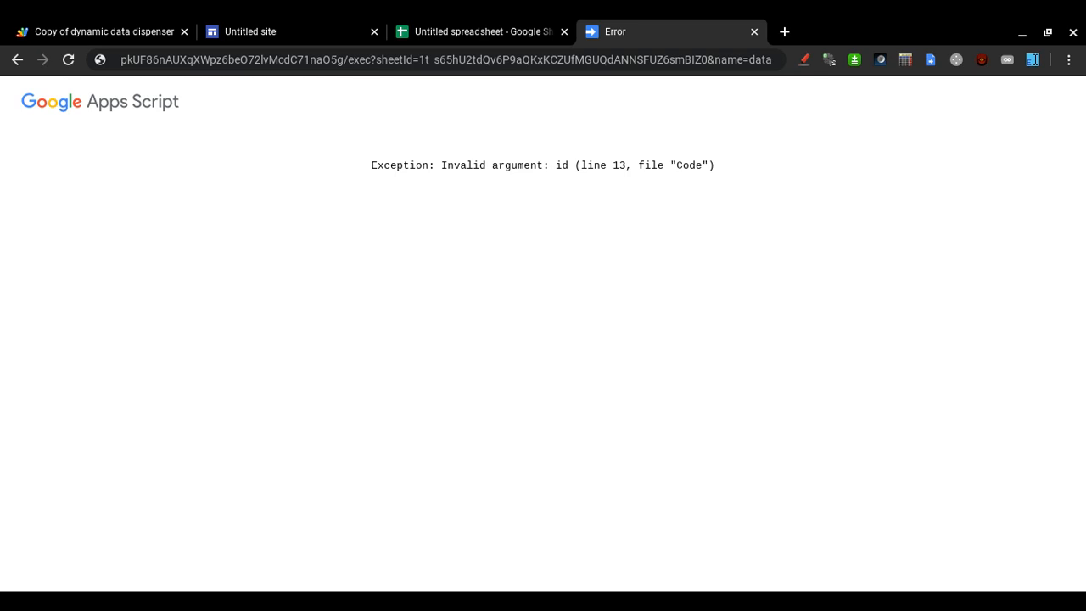
key("Right")
key("Right")
key("Right")
key("ctrl+Right")
key("End")
key("Return")
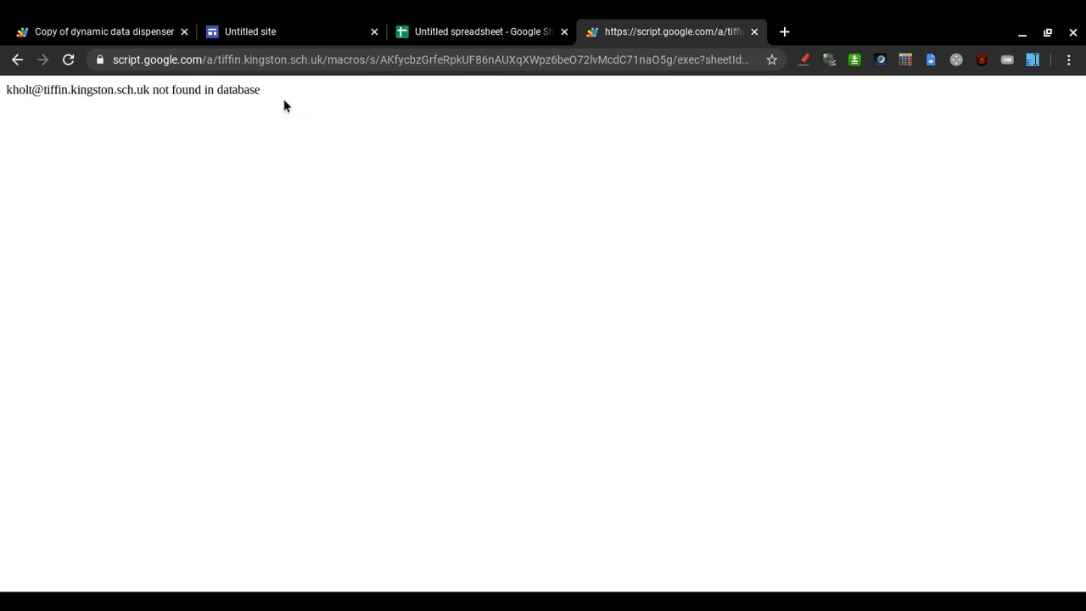
Select and copy the signed-in e-mail from the not-in-database message.
left_click_drag(284, 106, 5, 97)
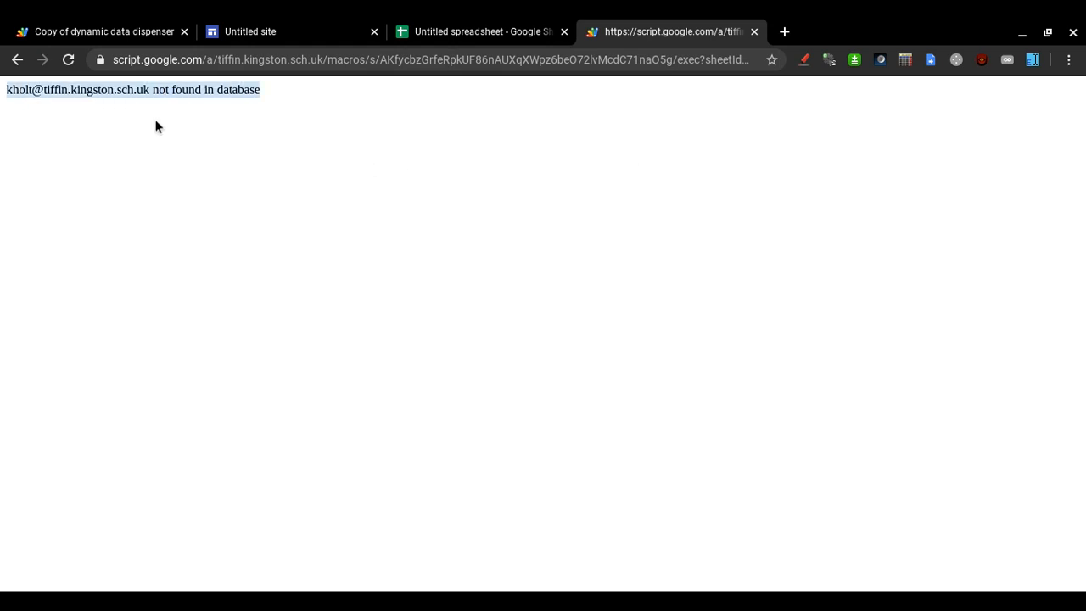
left_click(207, 149)
left_click_drag(149, 91, 0, 118)
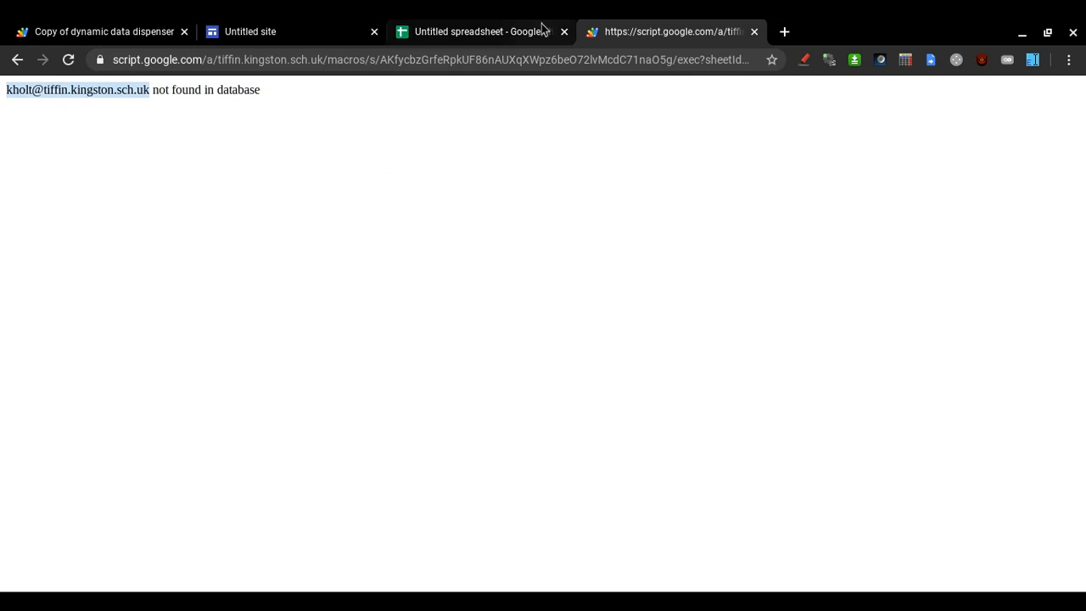
left_click(498, 31)
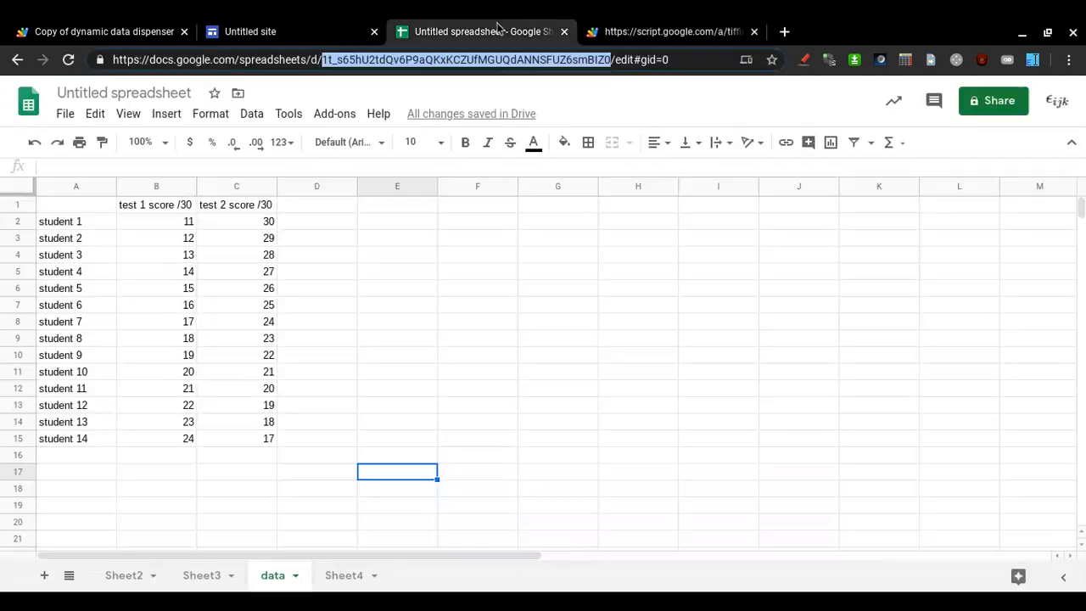
Insert a new column A, enter the signed-in user's e-mail in A2, and autofit it.
left_click(74, 188)
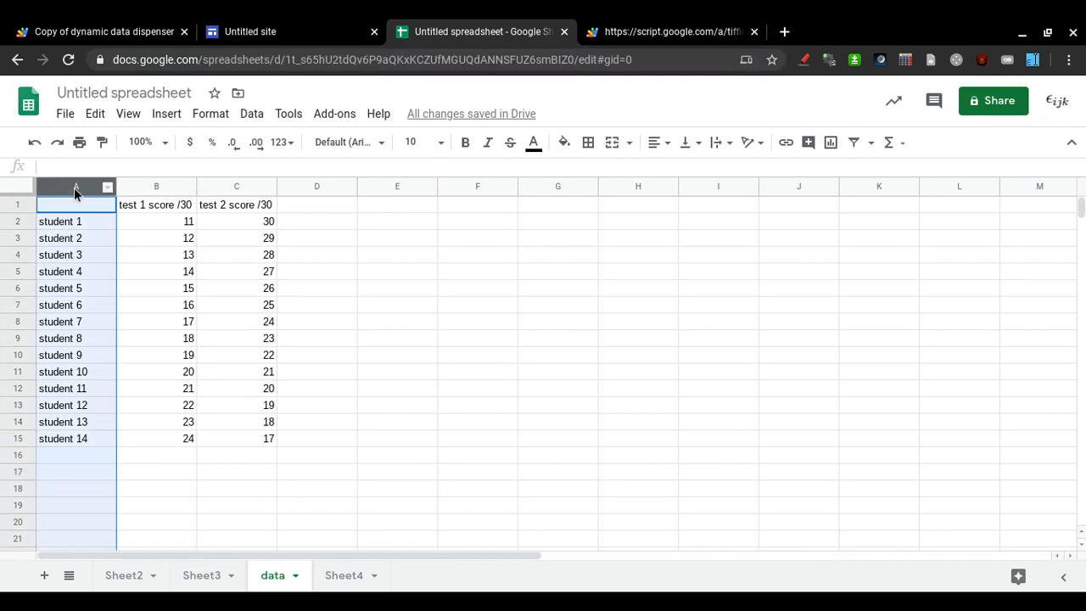
right_click(74, 187)
left_click(180, 252)
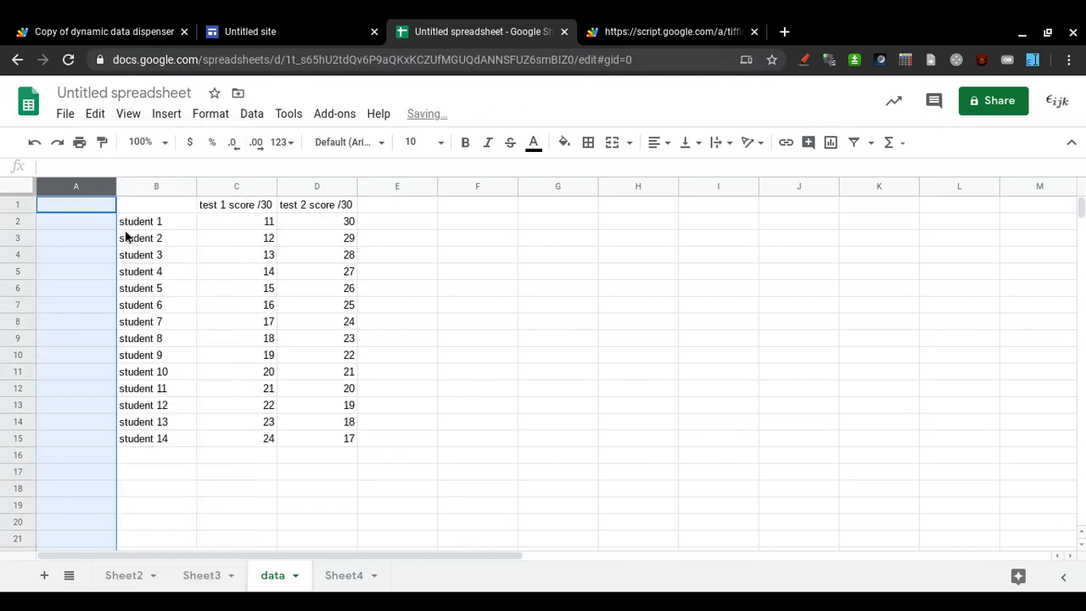
left_click(107, 222)
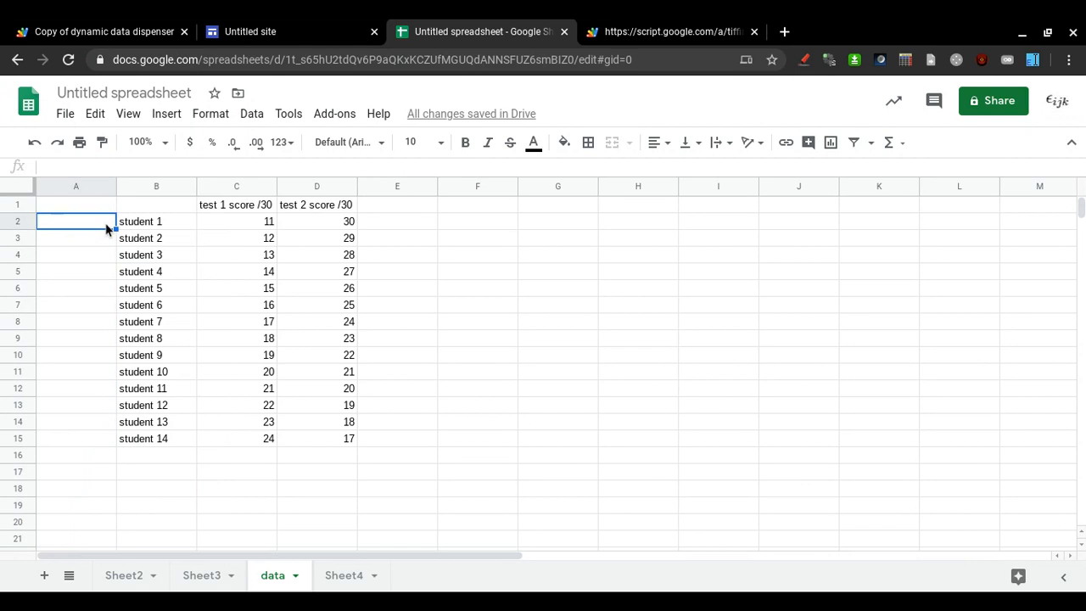
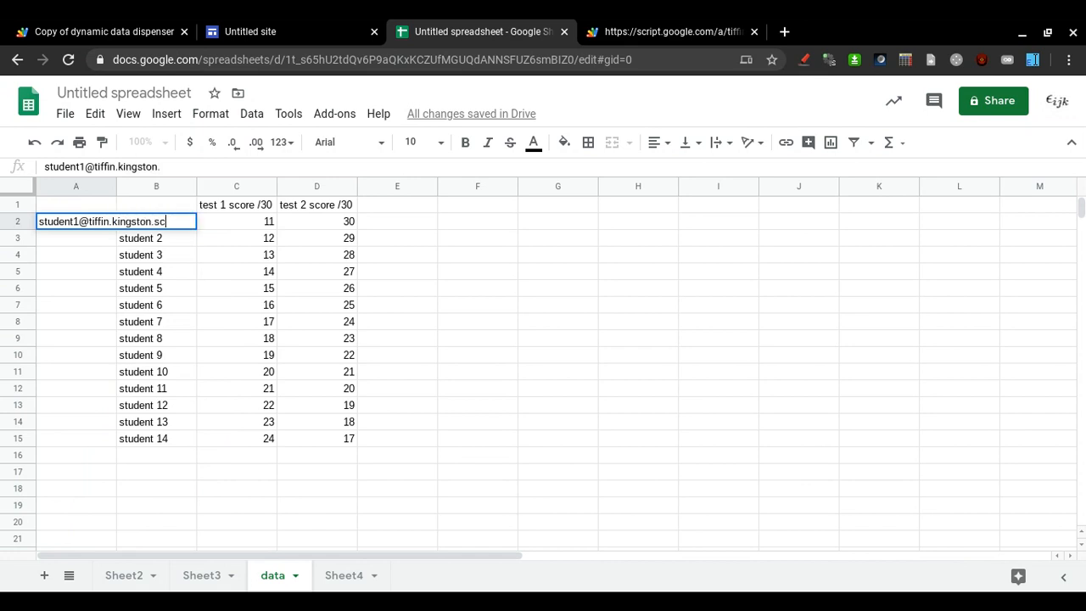
key("Return")
key("Up")
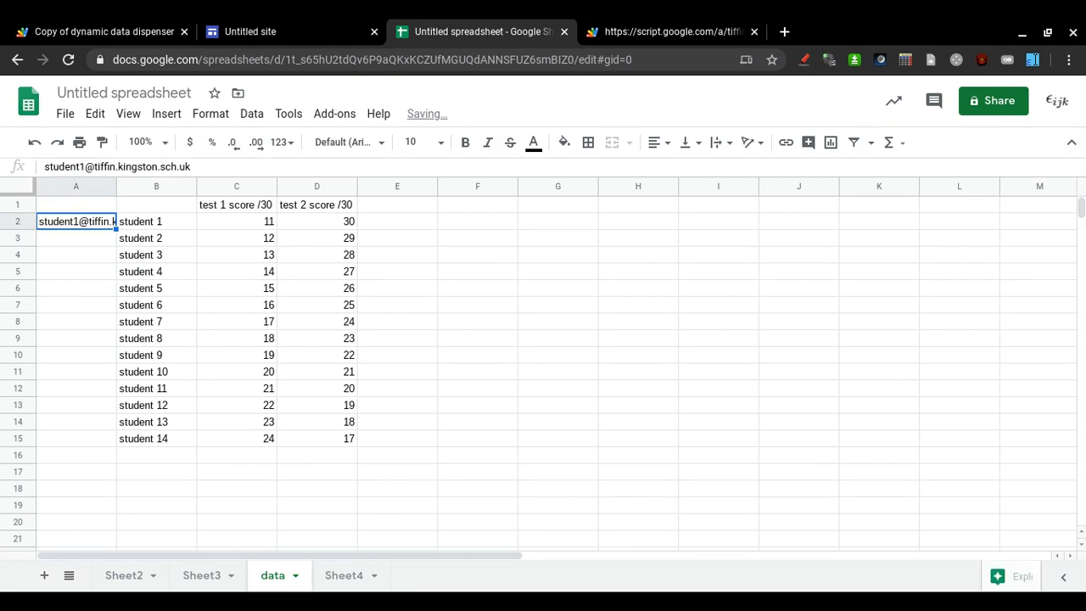
double_click(116, 186)
Add the header 'name' in B1 and 'email' in A1.
left_click(223, 221)
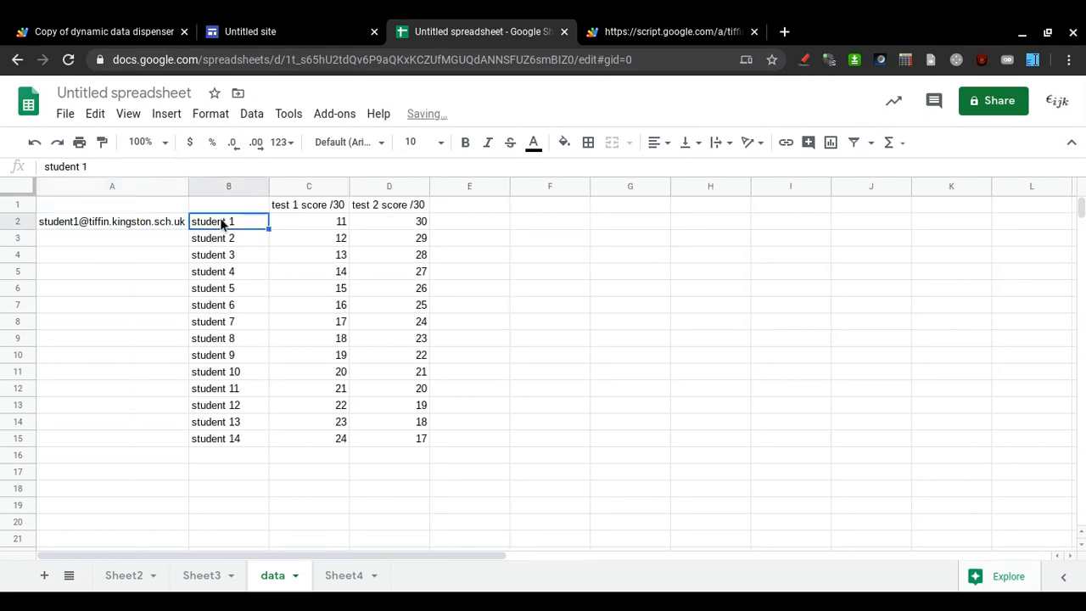
key("Right")
key("Right")
key("Down")
key("Left")
key("Left")
key("Up")
key("Up")
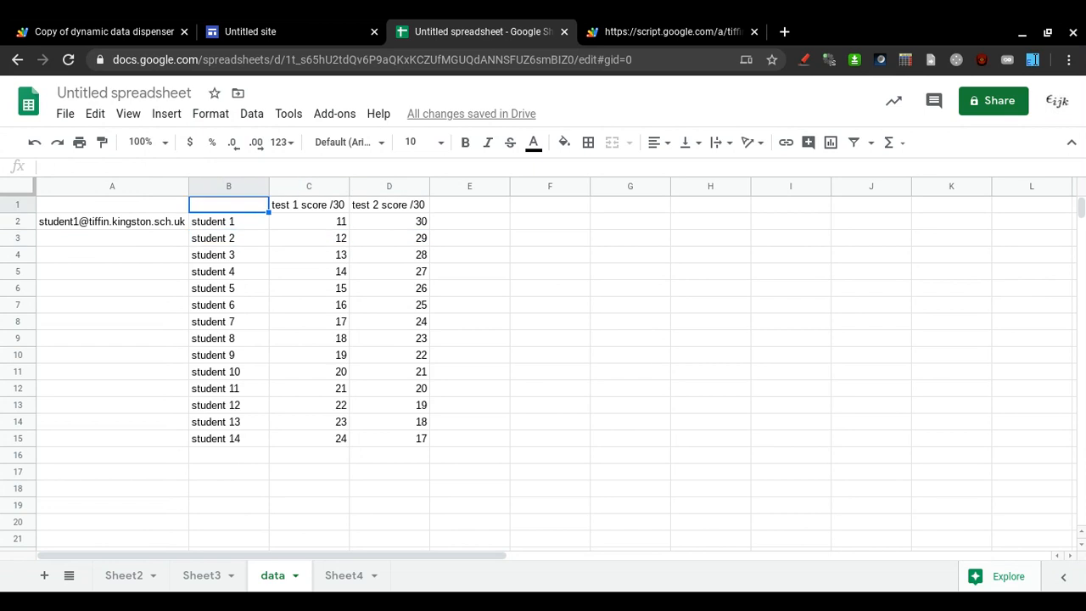
type("name")
key("Return")
key("Left")
key("Up")
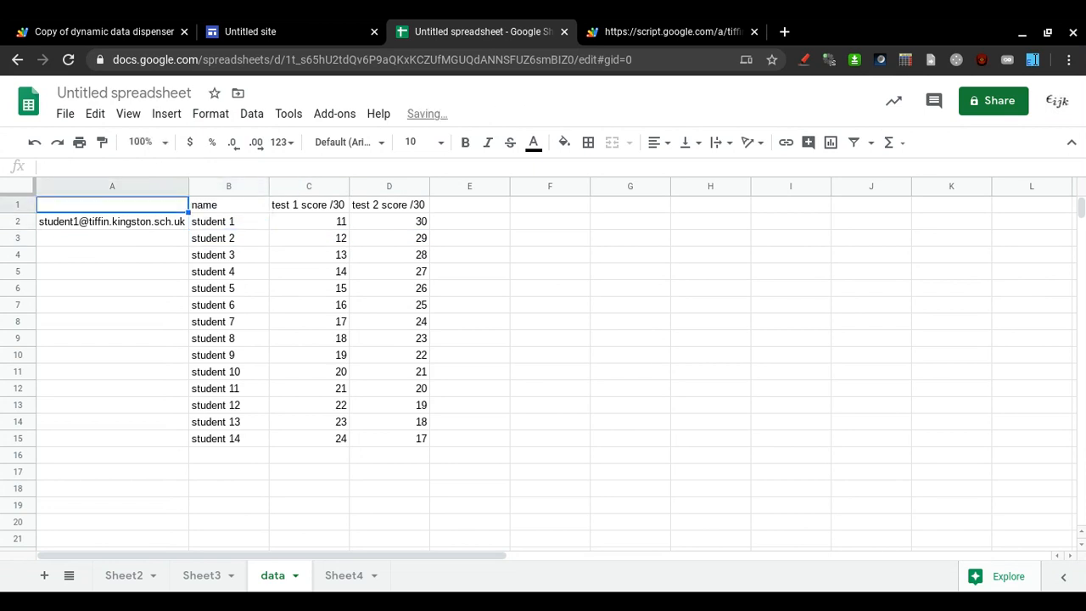
type("email")
key("Return")
Enter a student e-mail in A3 for student 2 and check that row's scores.
key("Down")
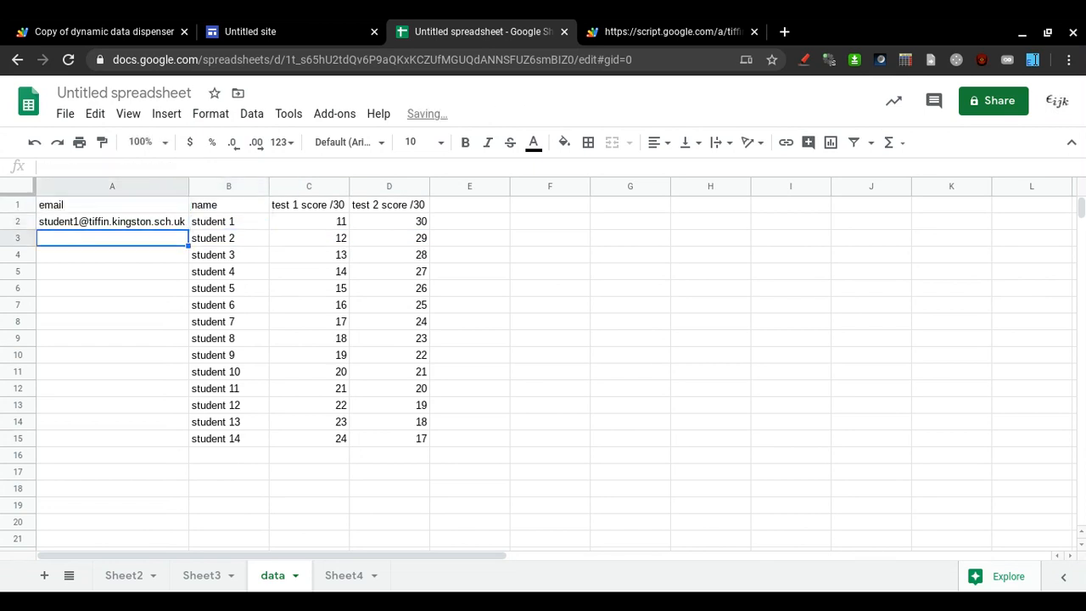
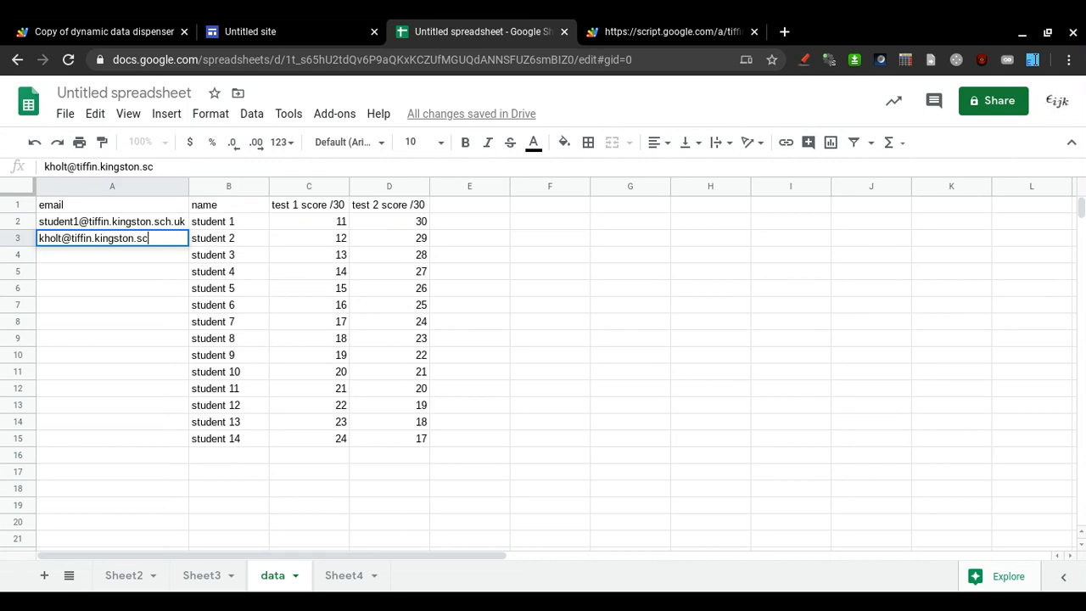
key("Return")
key("Up")
key("Up")
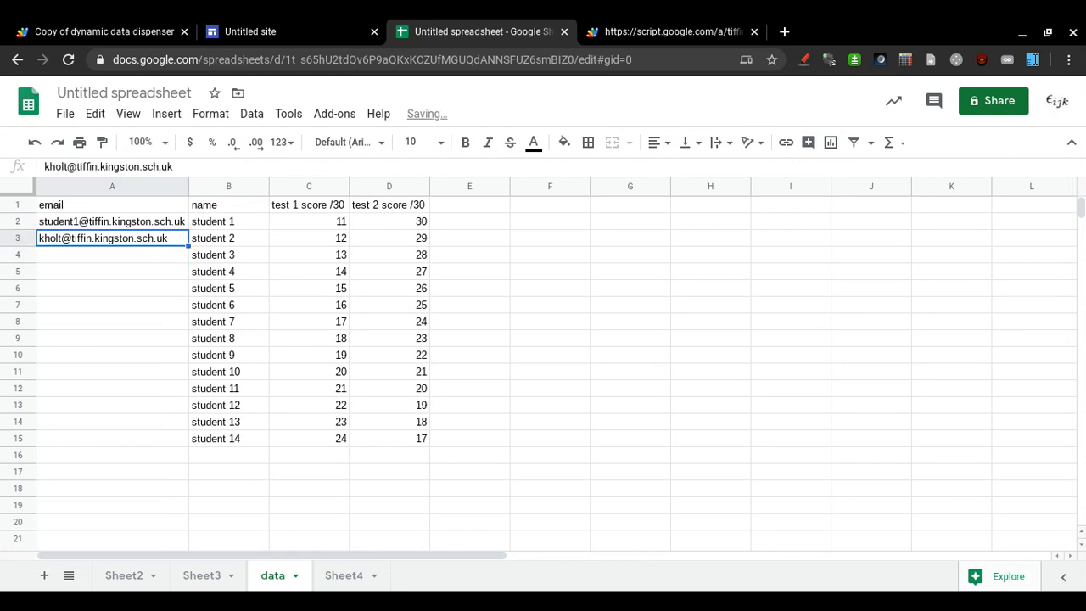
key("Up")
key("Down")
key("Down")
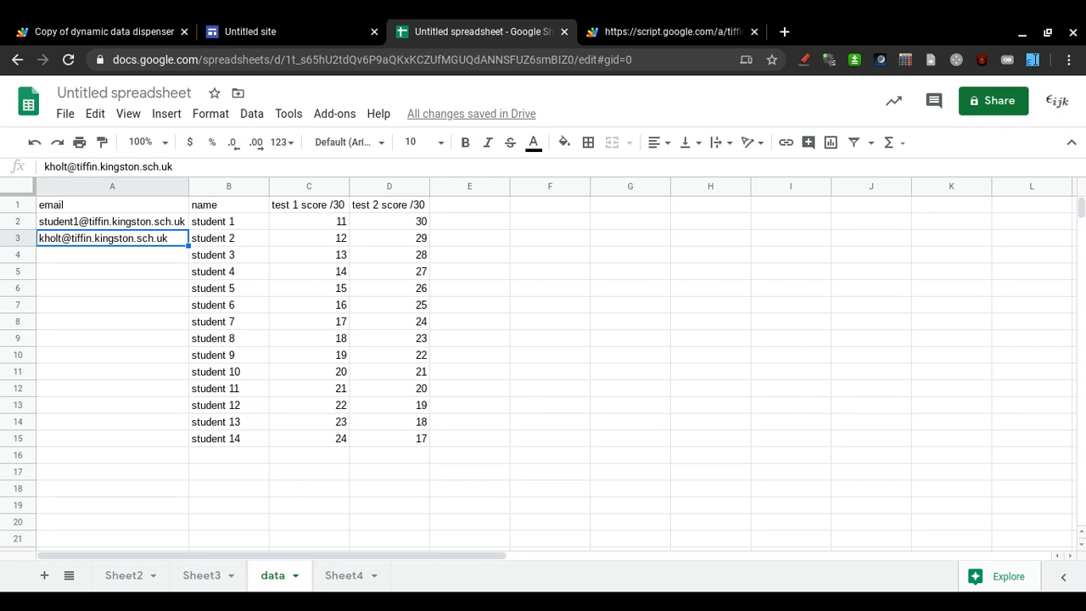
key("Right")
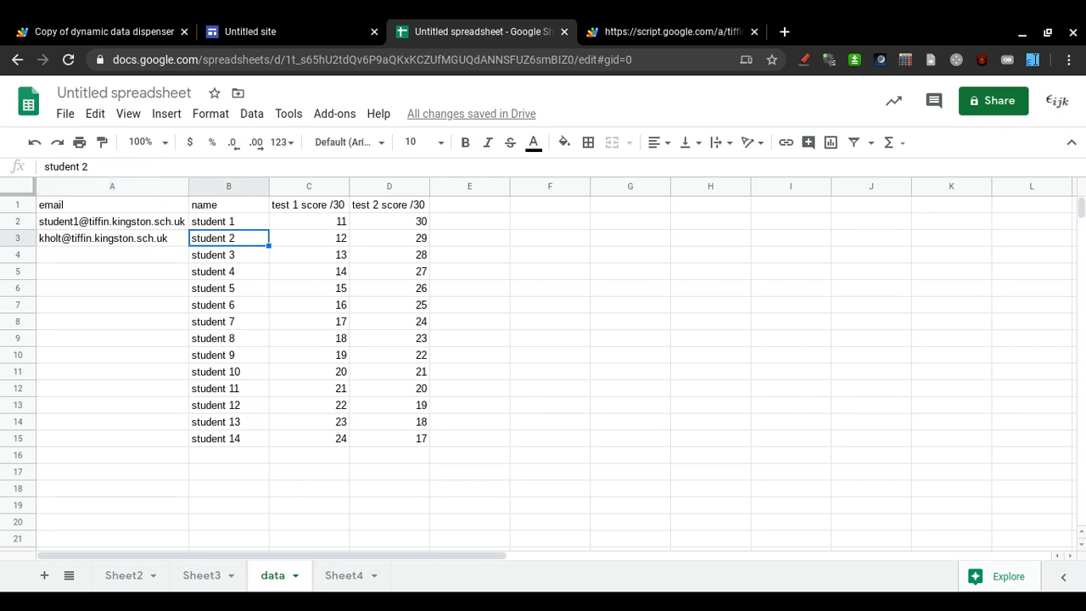
key("Left")
key("Right")
key("Right")
key("Right")
key("Left")
key("Left")
key("Right")
key("Right")
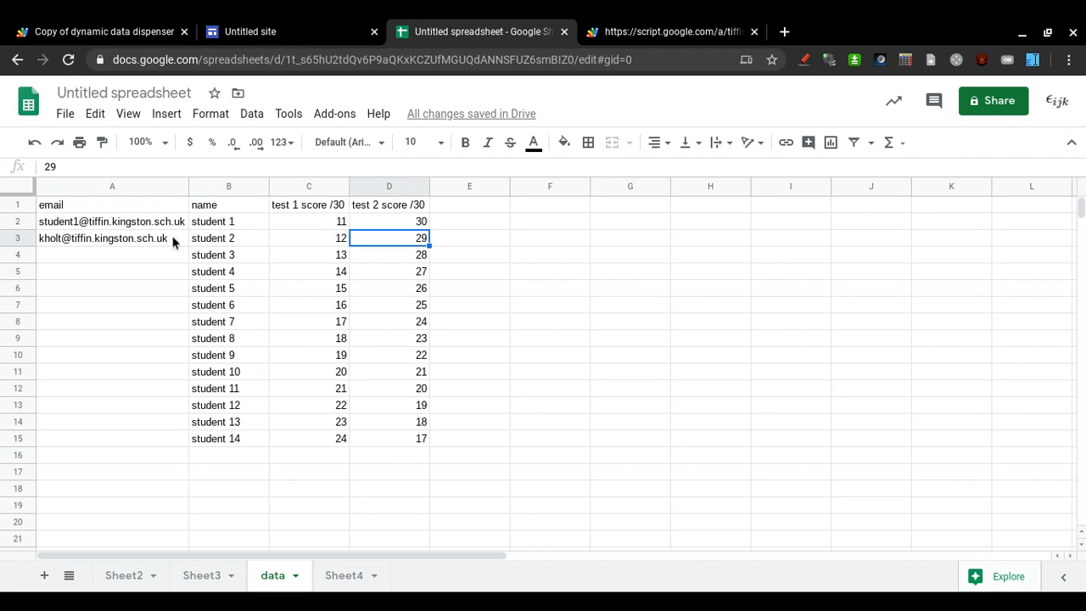
left_click(256, 24)
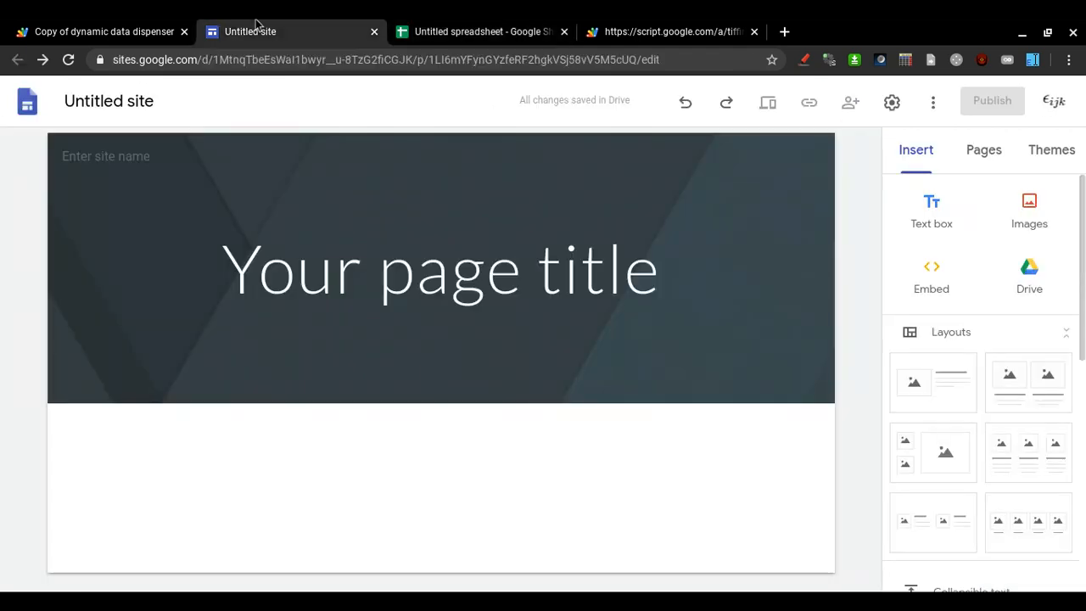
Reload the web app so it shows student 2 with scores 12 and 29.
left_click(632, 27)
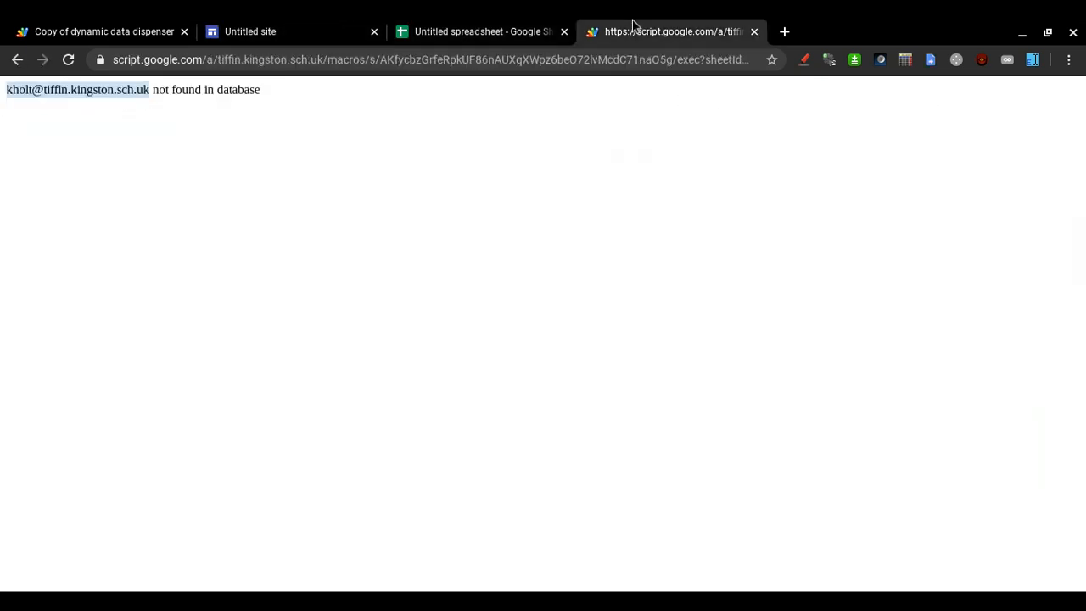
left_click(434, 155)
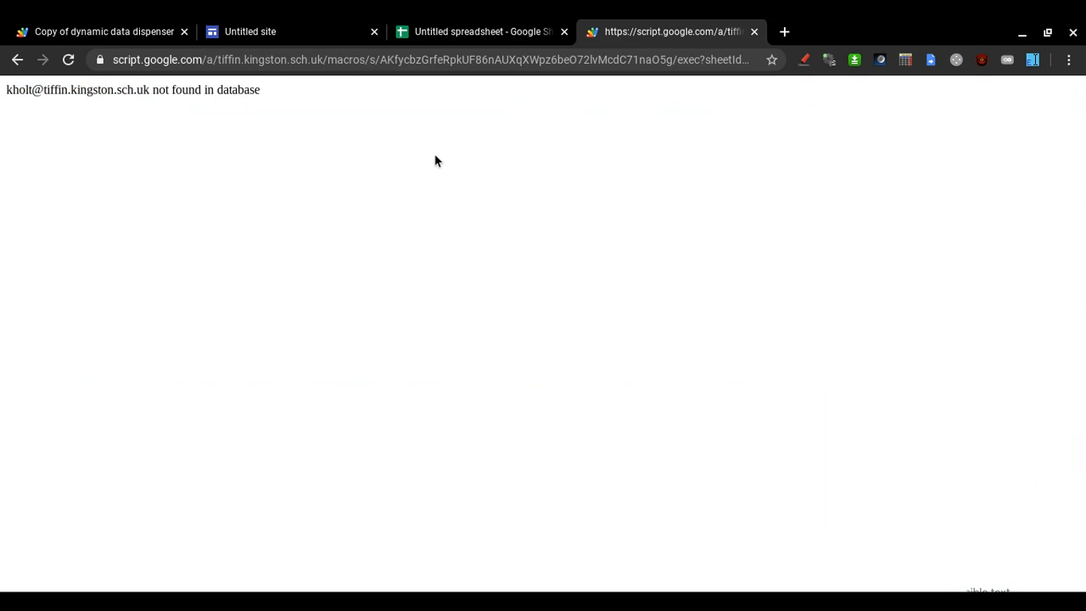
left_click(384, 59)
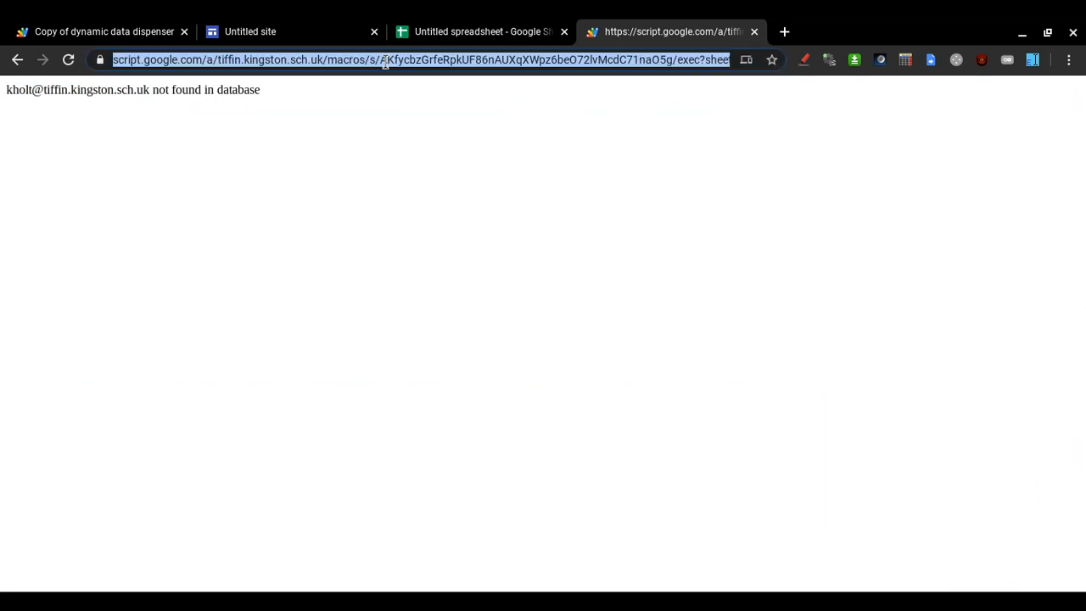
key("Return")
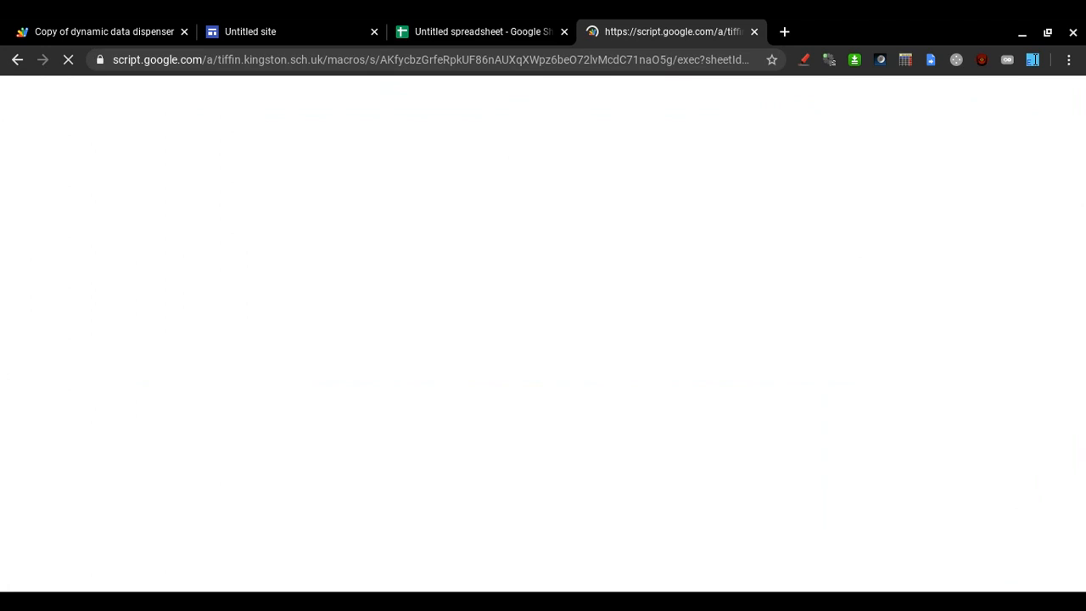
Check student 2's row in the spreadsheet, then copy the web app's address.
left_click(504, 26)
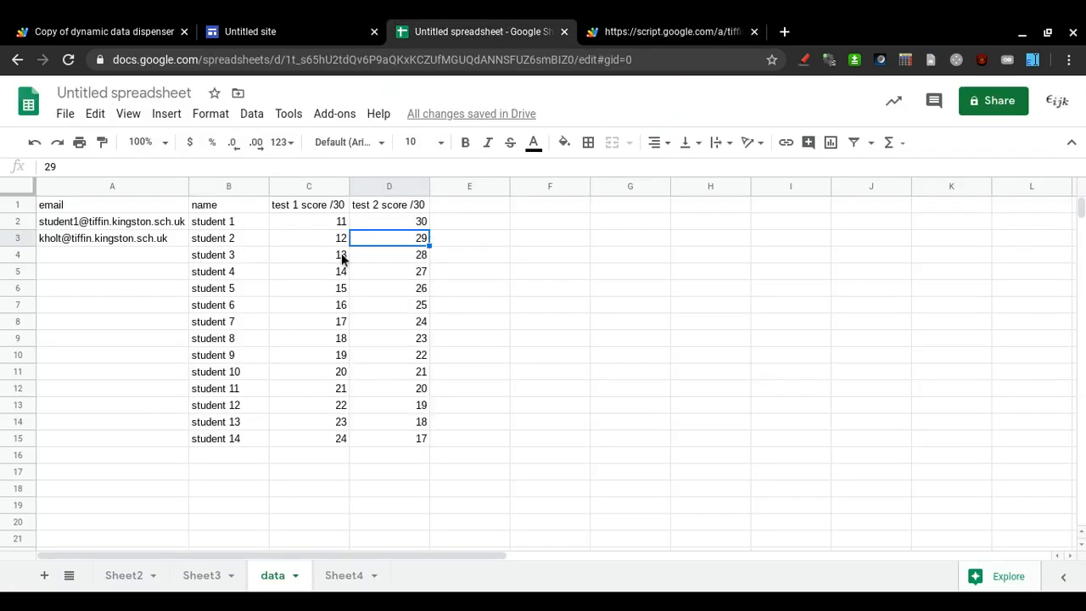
left_click(164, 239)
key("Right")
key("Right")
key("Right")
left_click(701, 29)
left_click(635, 56)
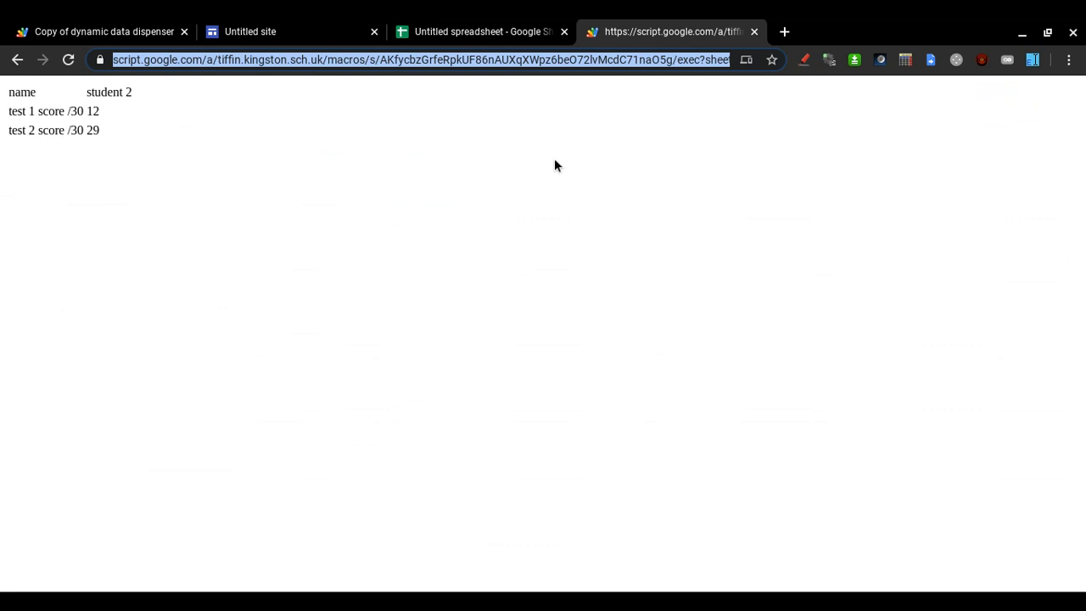
left_click(304, 25)
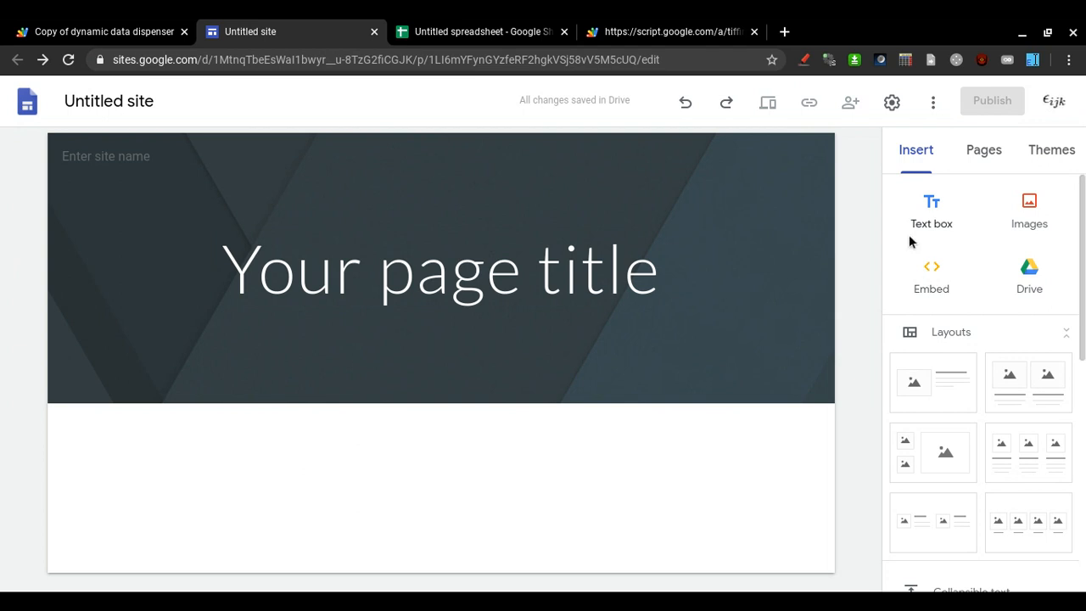
Embed the web app URL on the Sites page using Embed By URL.
left_click(924, 276)
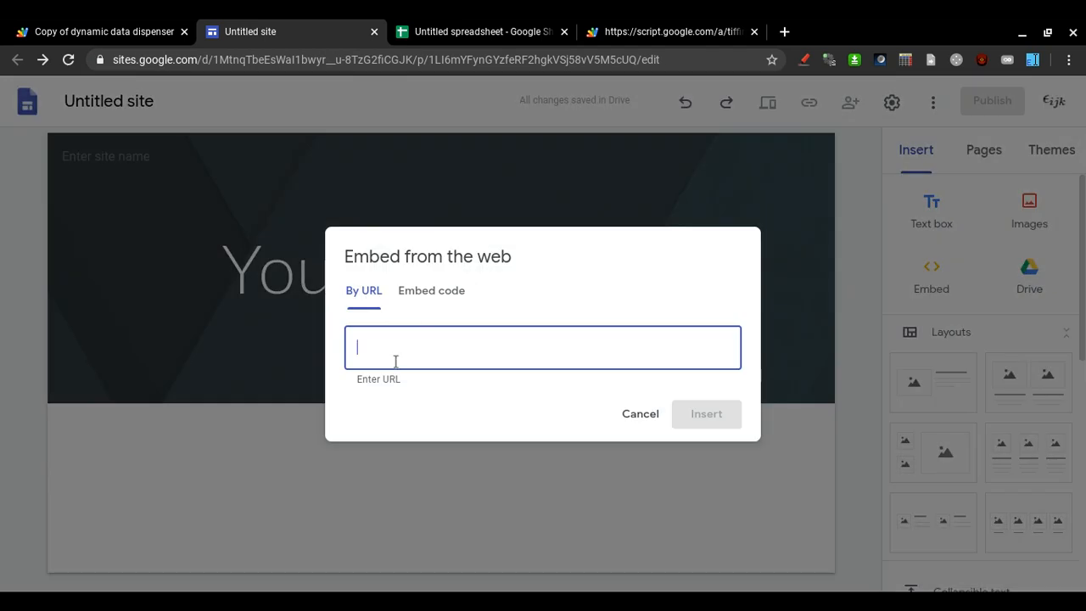
key("ctrl+v")
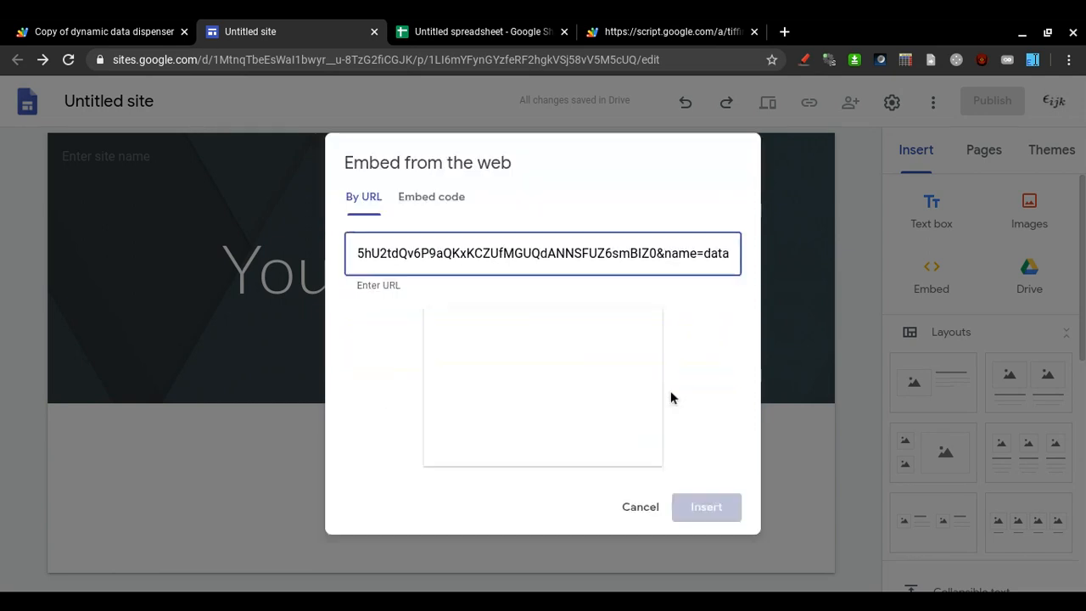
left_click(703, 508)
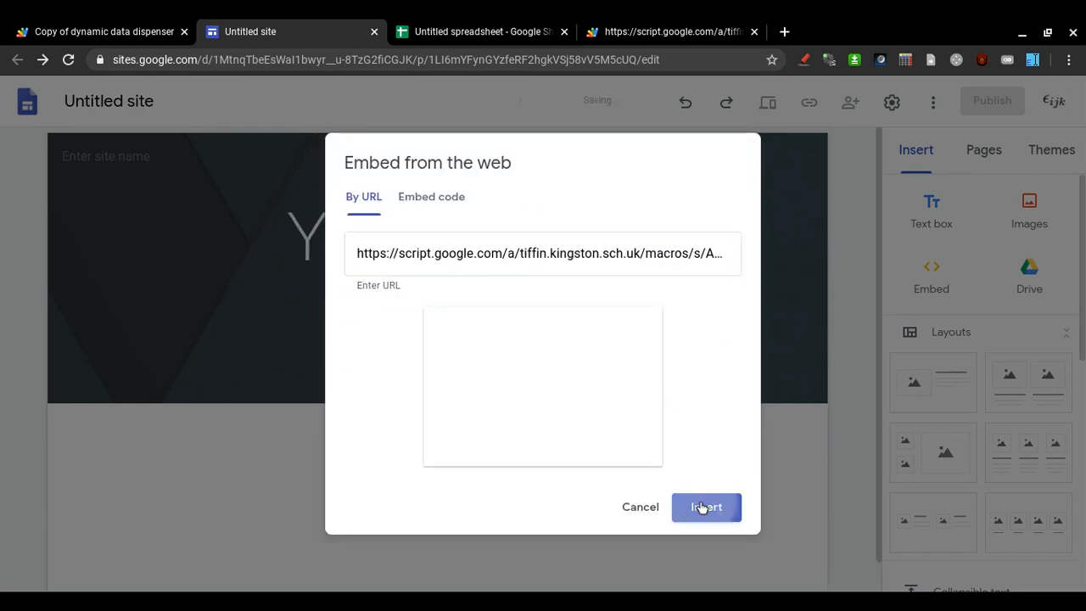
scroll(34, 249, "down", 2)
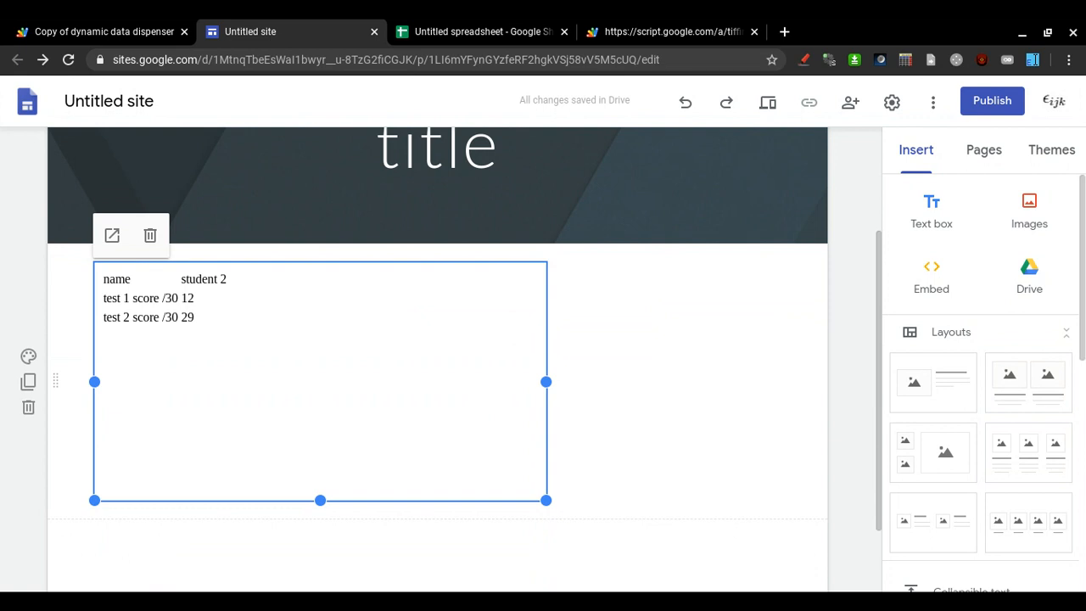
Compare the embedded result against student 2's row in the spreadsheet.
left_click(472, 32)
left_click(138, 245)
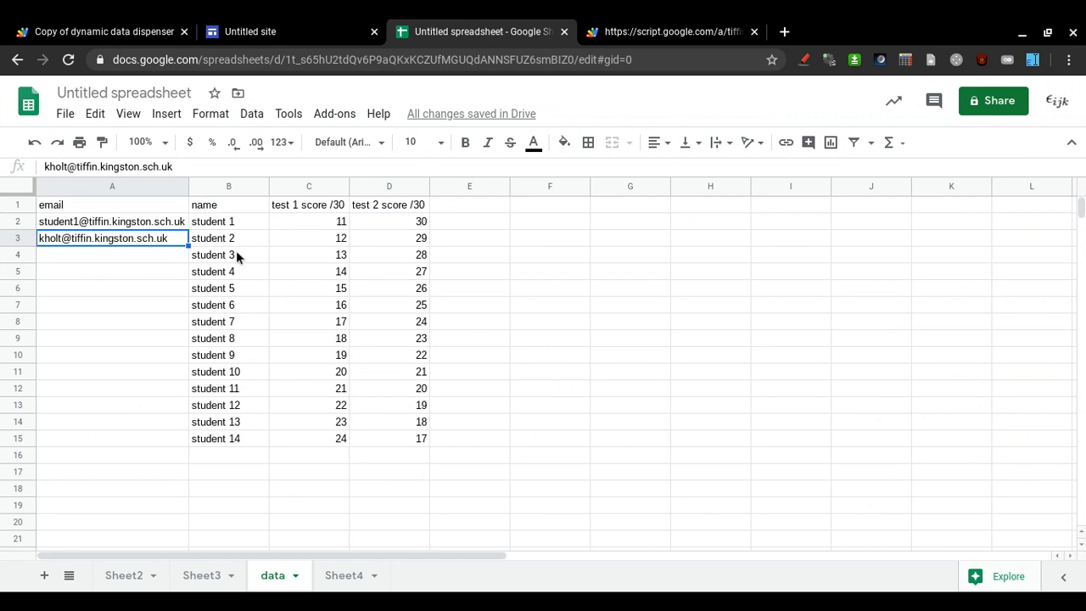
left_click(322, 25)
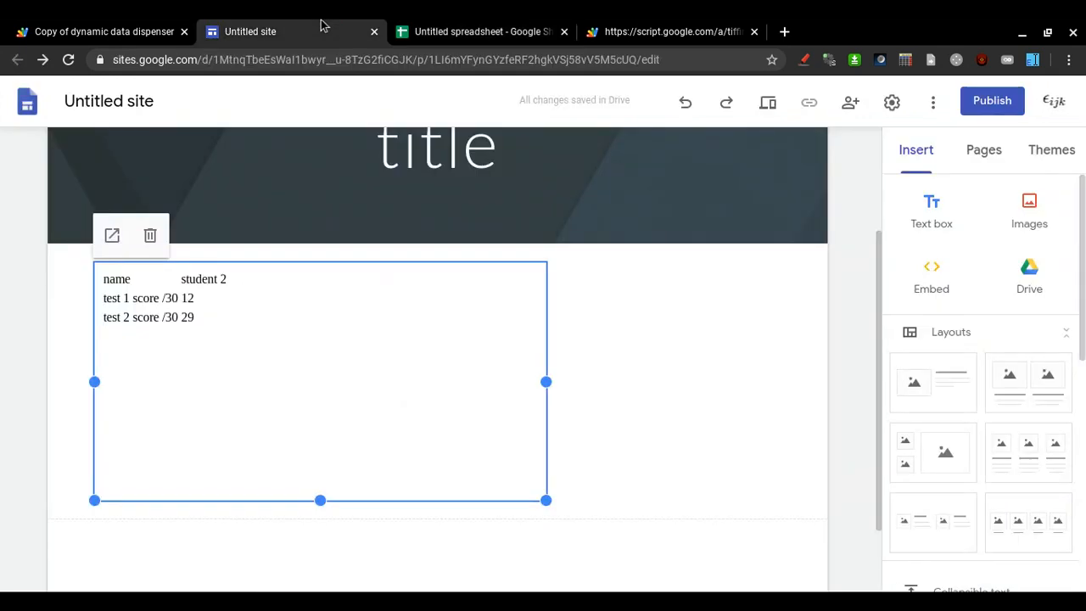